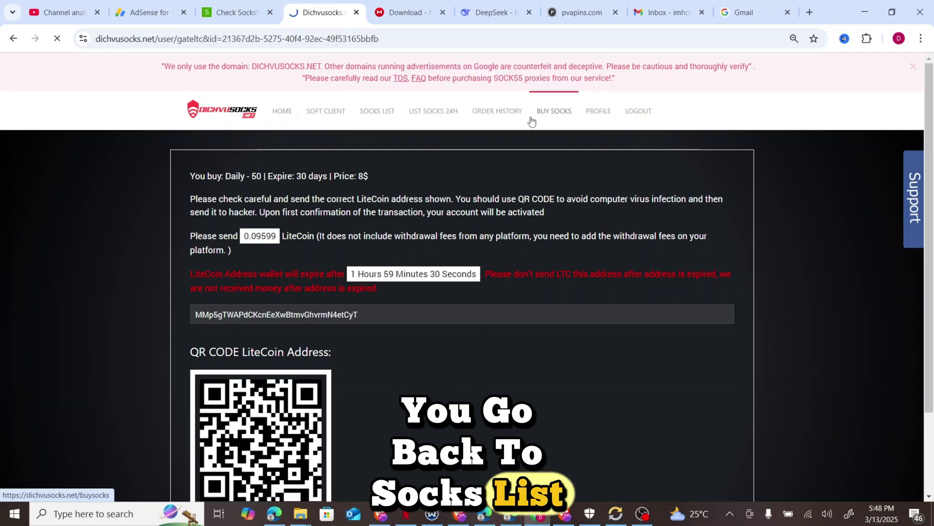
# Open the Socks List page and look through the available proxies.
pyautogui.click(393, 119)
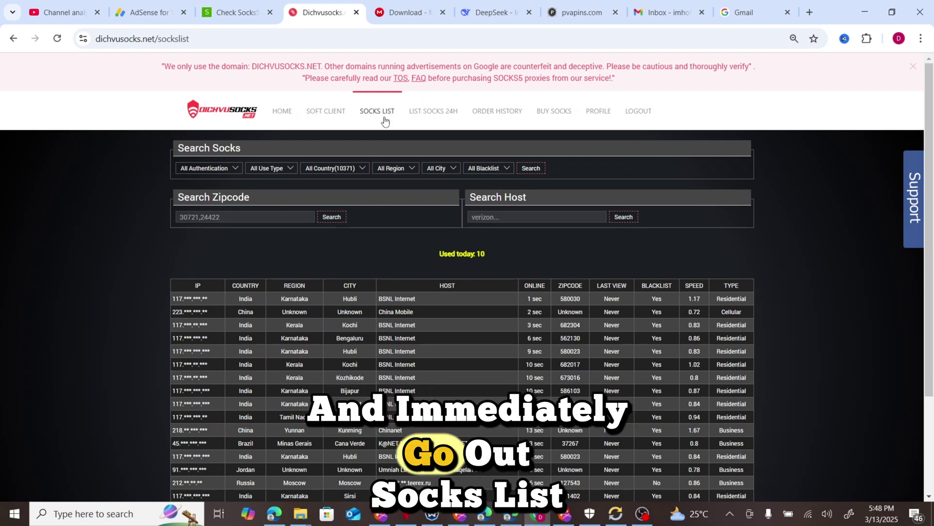
pyautogui.scroll(-1, 311, 252)
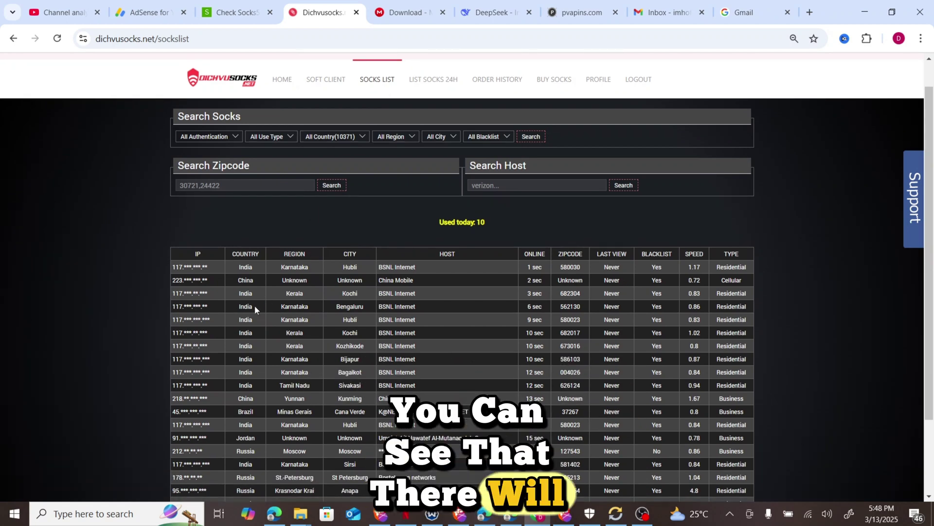
pyautogui.scroll(-1, 255, 305)
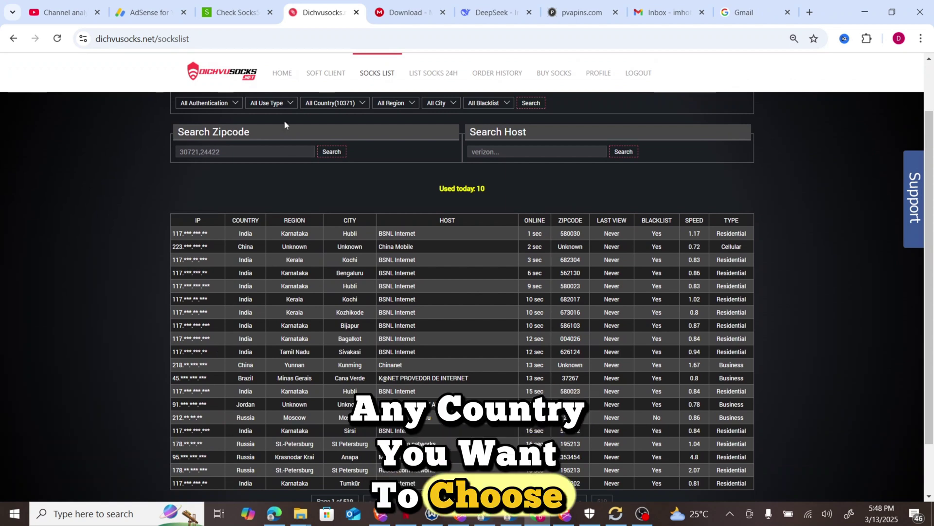
# Examine which countries the Socks List country filter offers.
pyautogui.click(345, 110)
pyautogui.scroll(-10, 334, 258)
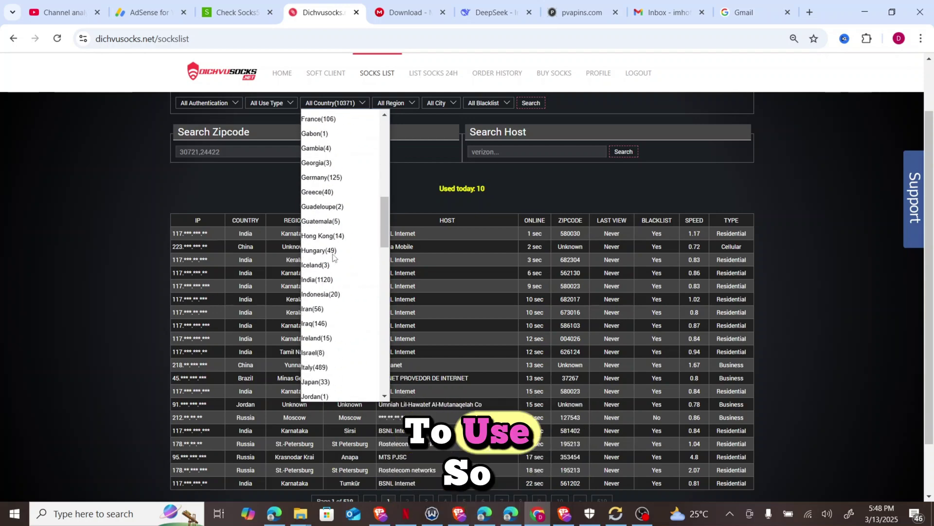
pyautogui.scroll(-13, 334, 258)
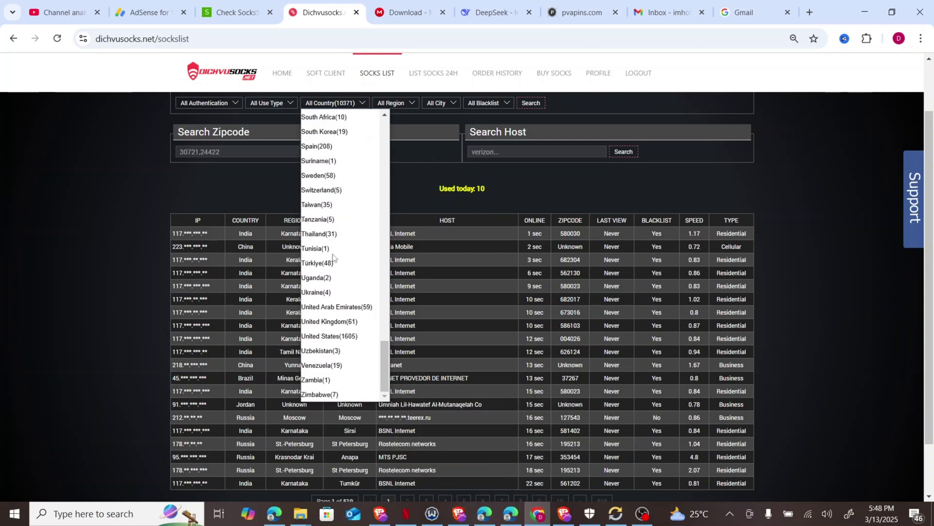
pyautogui.scroll(3, 333, 258)
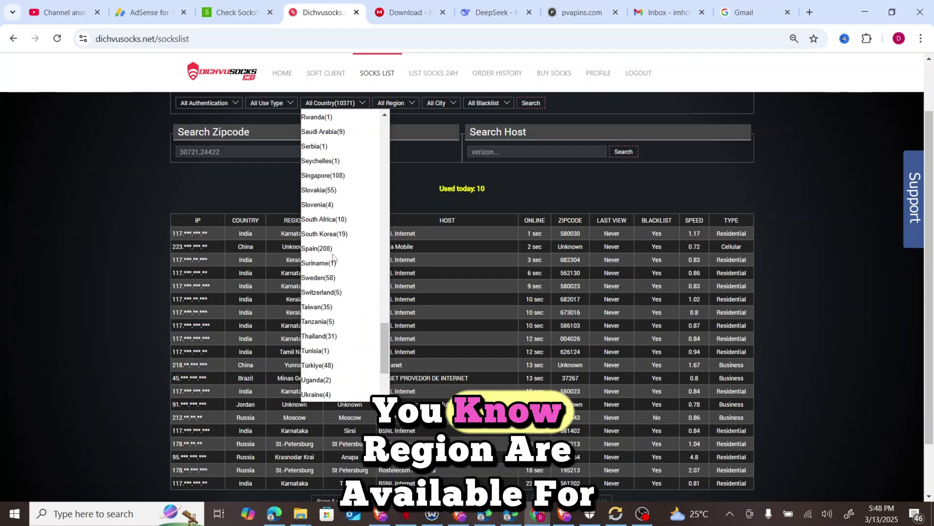
pyautogui.scroll(15, 333, 258)
pyautogui.scroll(3, 334, 258)
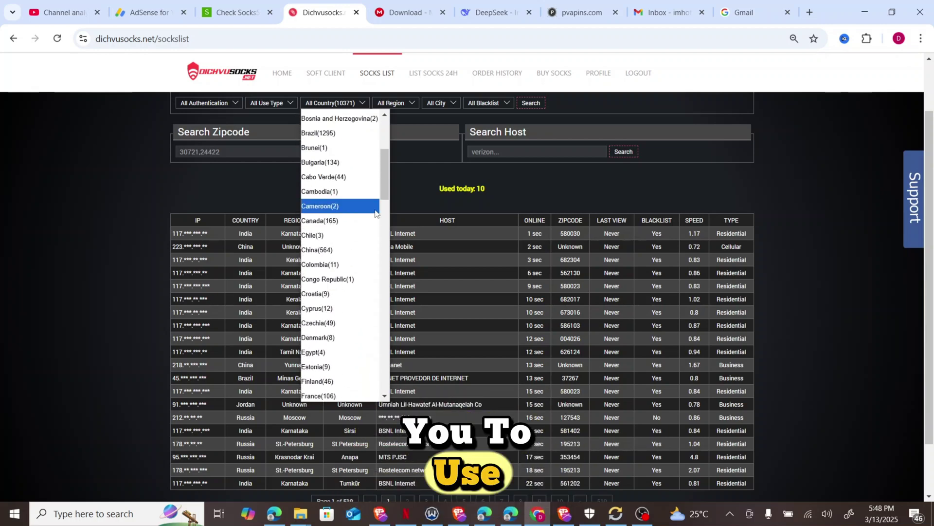
pyautogui.scroll(3, 329, 168)
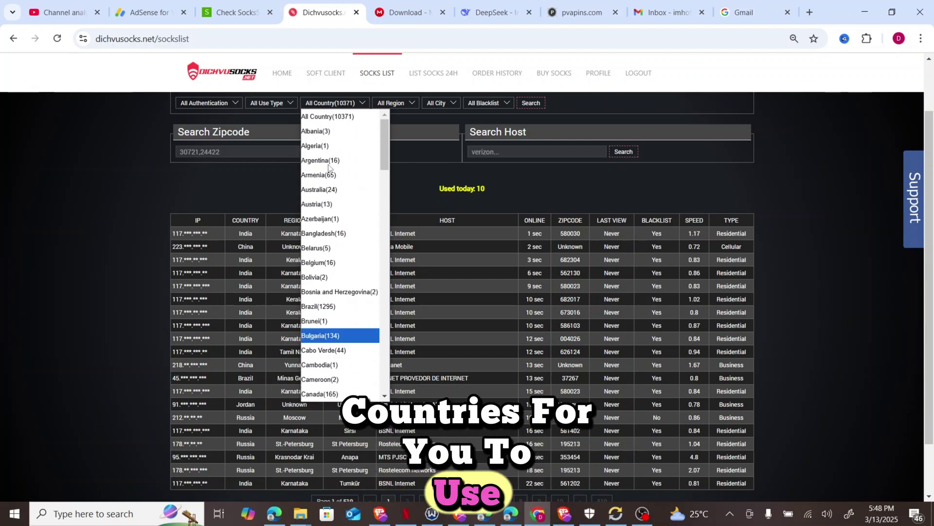
pyautogui.scroll(-4, 329, 168)
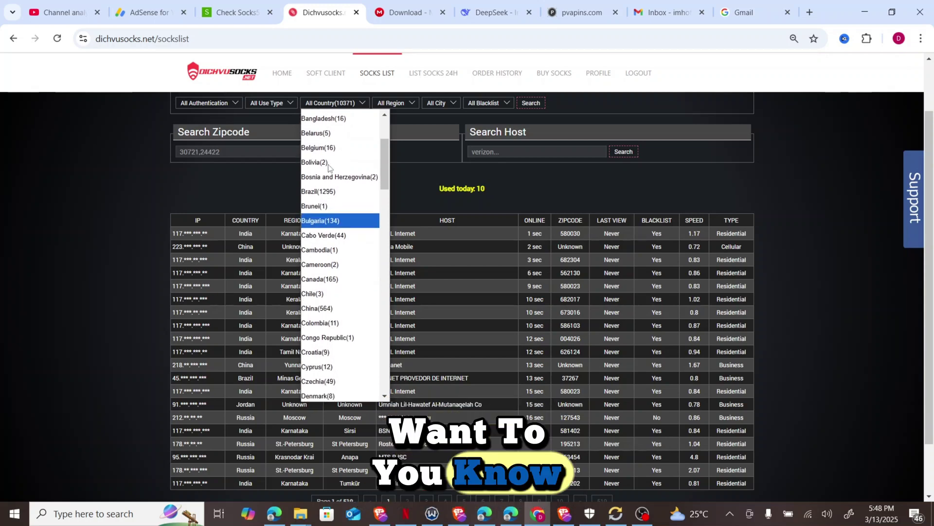
pyautogui.scroll(3, 329, 168)
pyautogui.scroll(-2, 329, 209)
pyautogui.scroll(2, 329, 210)
pyautogui.scroll(-3, 329, 209)
pyautogui.scroll(3, 327, 206)
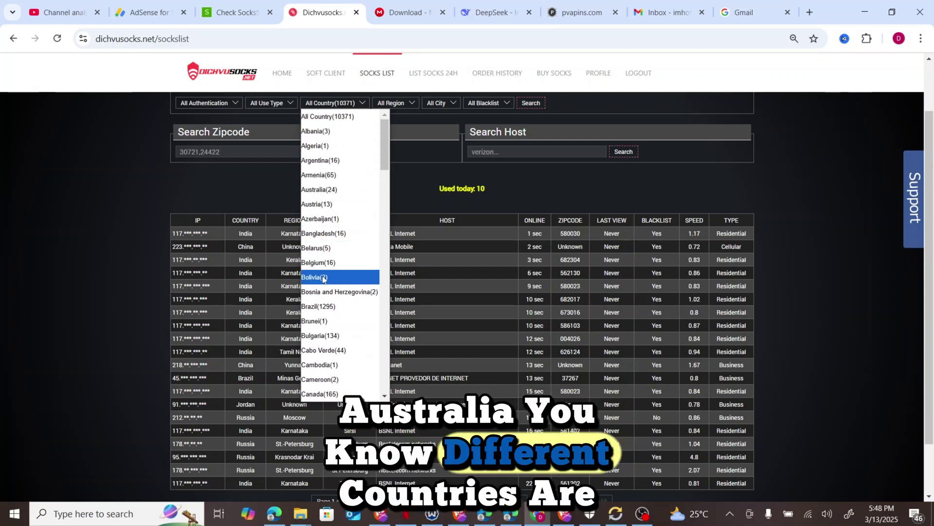
pyautogui.scroll(-8, 324, 277)
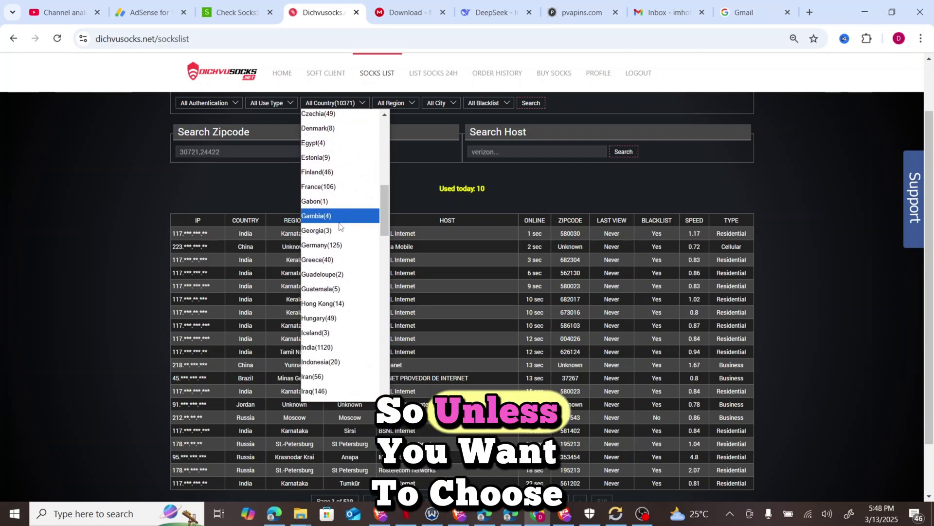
pyautogui.scroll(8, 323, 273)
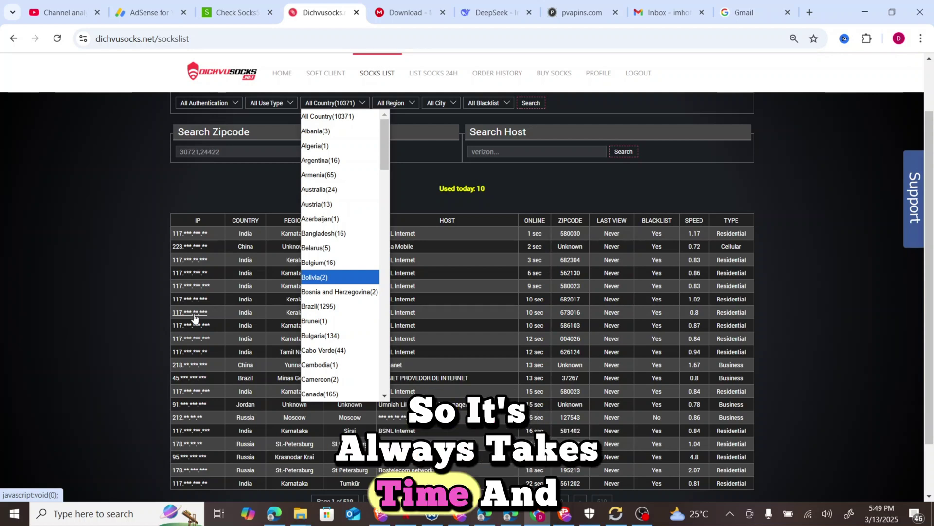
pyautogui.click(205, 188)
# Open the Soft Client page and read the client's requirements, SOCKS5 ports and download notes.
pyautogui.scroll(2, 205, 187)
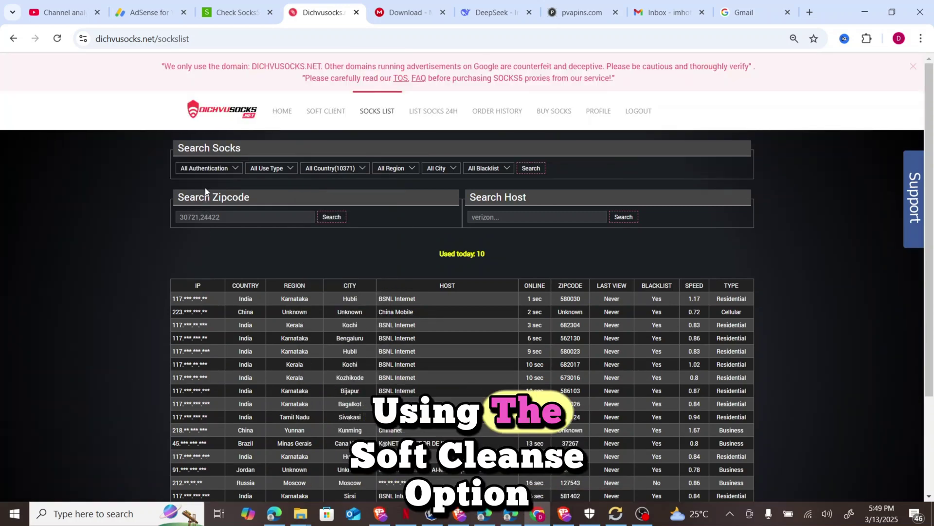
pyautogui.click(331, 114)
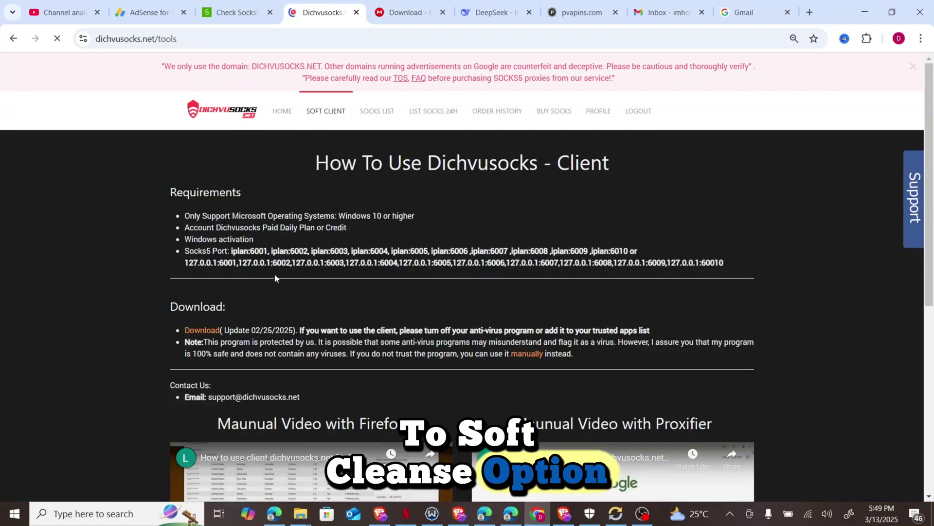
pyautogui.scroll(-1, 275, 275)
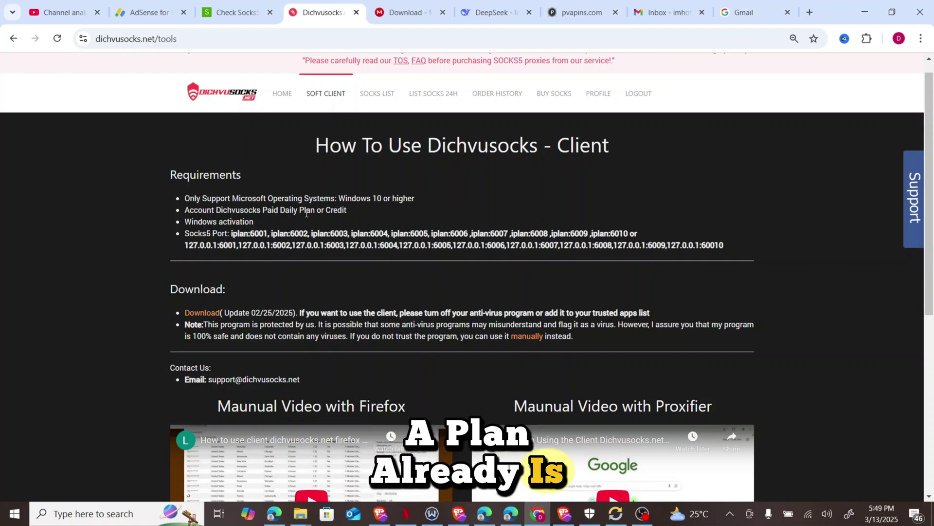
pyautogui.scroll(-1, 282, 214)
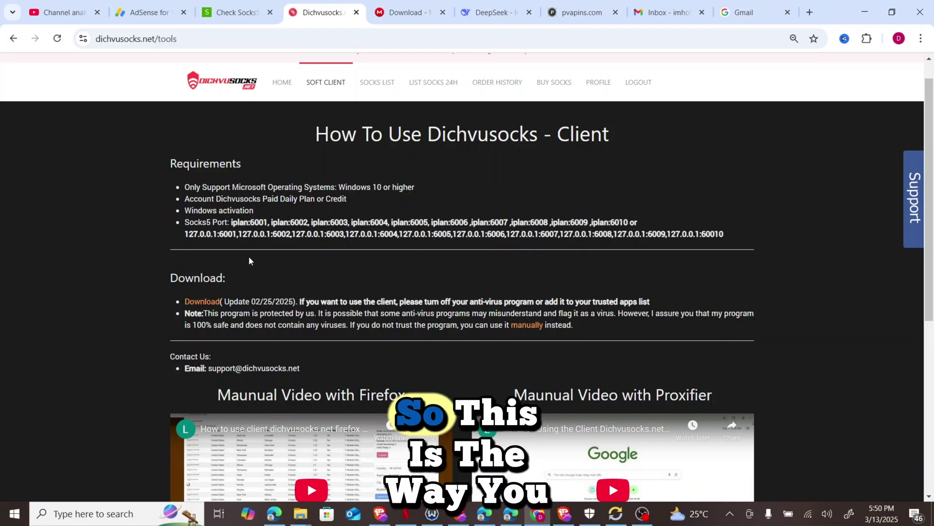
pyautogui.scroll(-1, 244, 282)
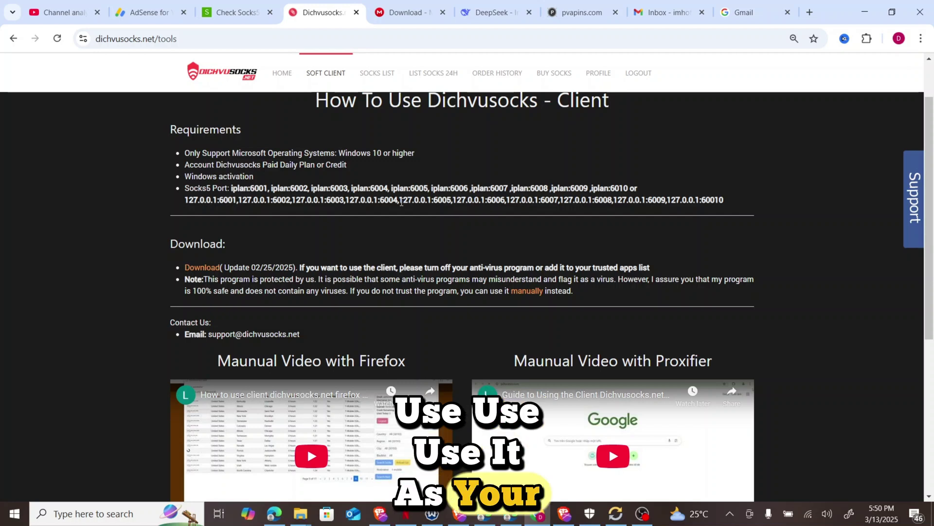
pyautogui.scroll(-1, 402, 202)
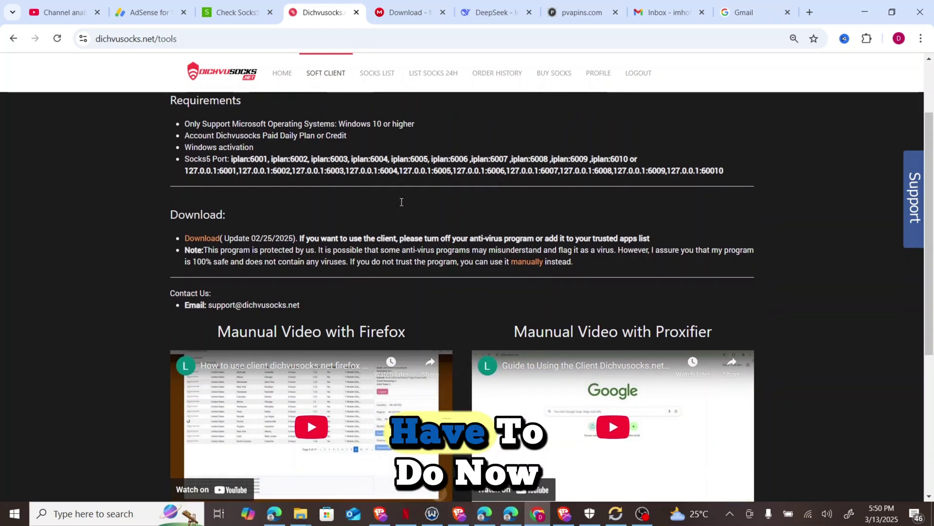
pyautogui.scroll(2, 401, 202)
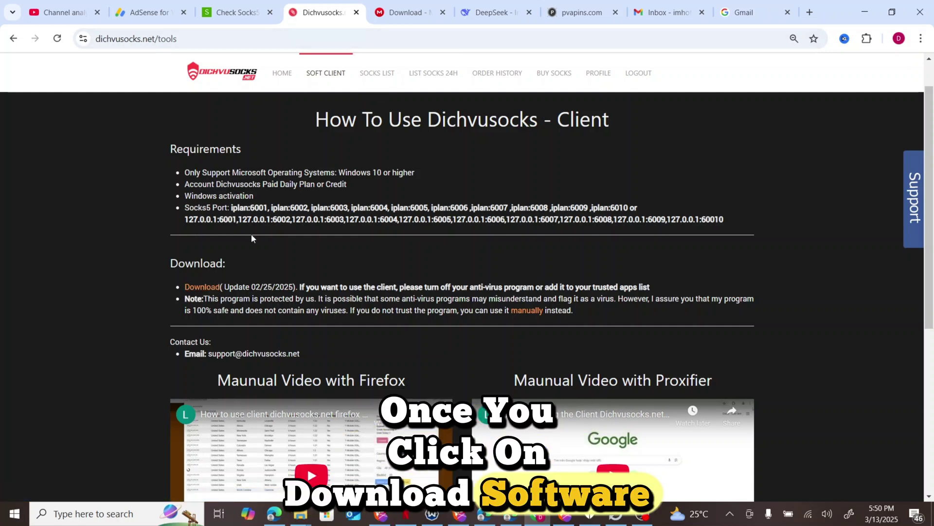
# Open the MEGA page for Dichvusocks client.zip and look at its download options.
pyautogui.click(202, 288)
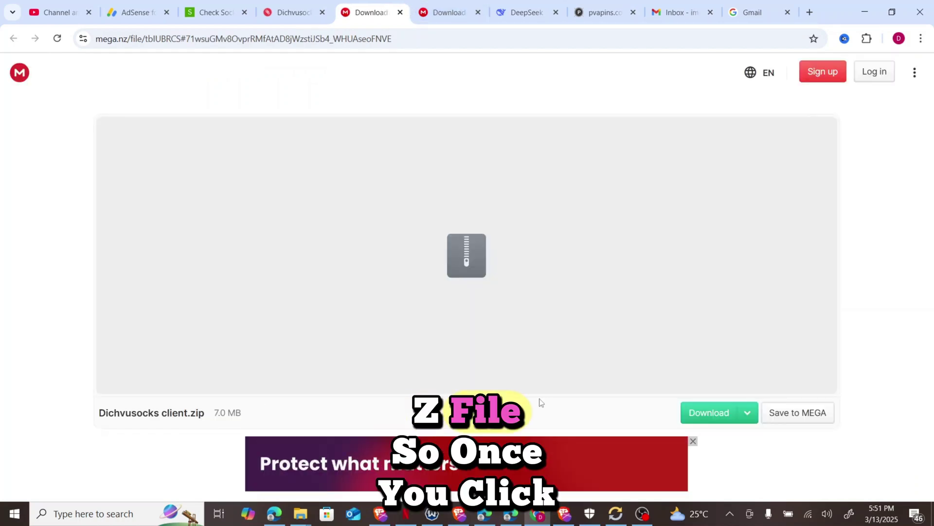
pyautogui.click(746, 412)
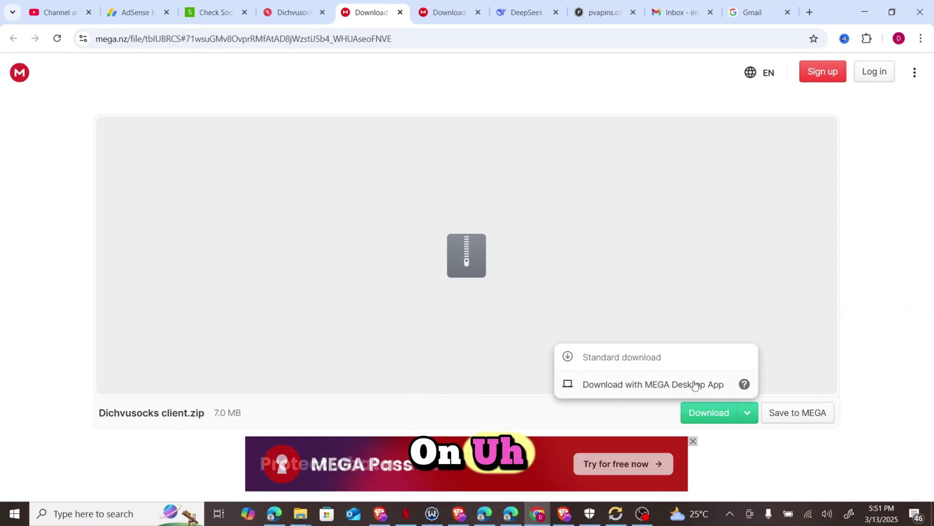
pyautogui.click(744, 413)
pyautogui.click(746, 413)
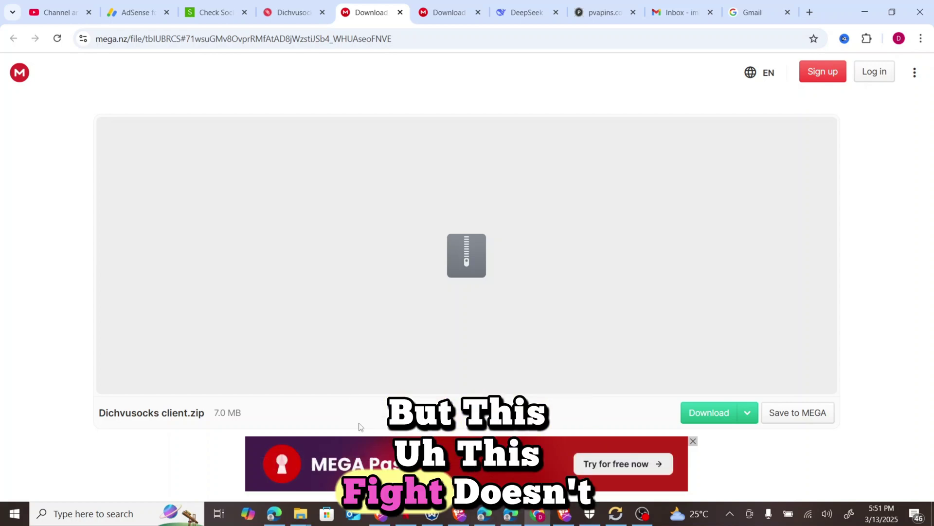
# Switch to Windows Security and check that the virus protection settings, including Tamper Protection, are off.
pyautogui.click(588, 522)
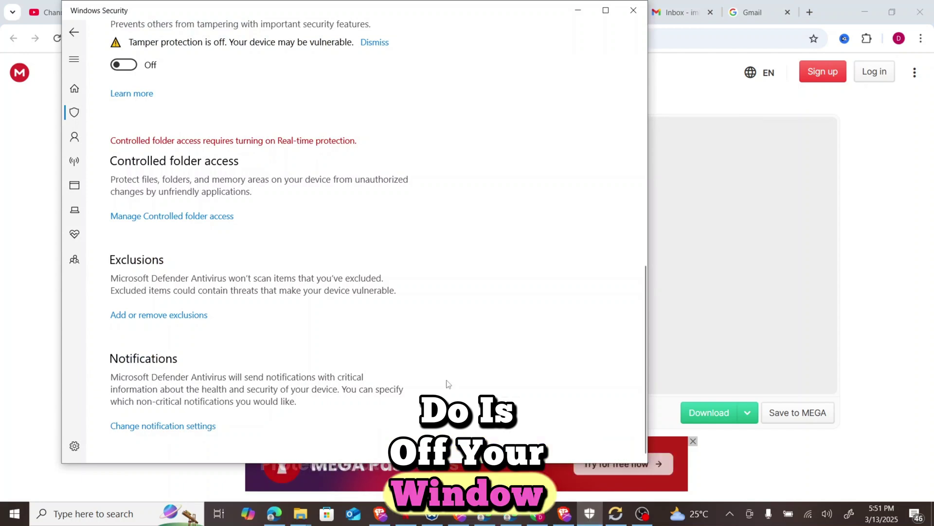
pyautogui.scroll(3, 335, 307)
pyautogui.scroll(3, 252, 257)
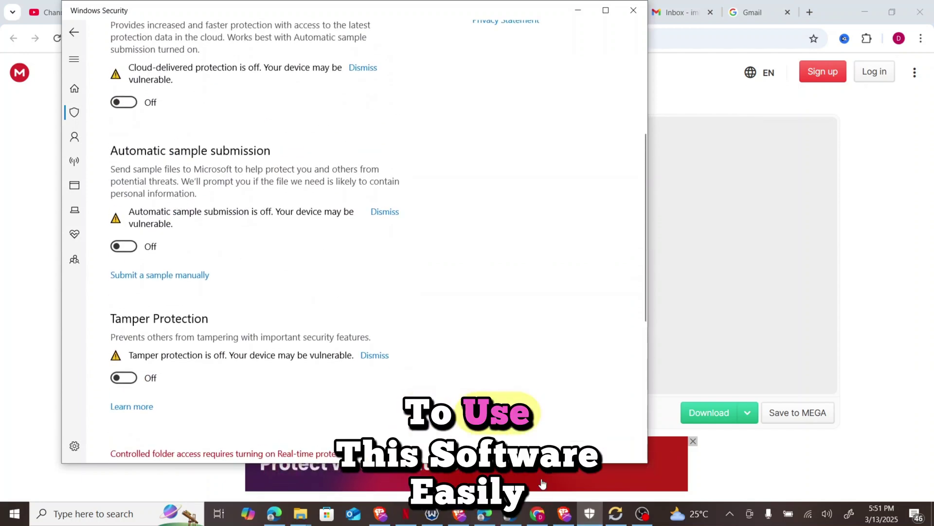
# Switch to the File Explorer window with the Dichvusocks client folder containing the Socks5Client application.
pyautogui.moveTo(614, 519)
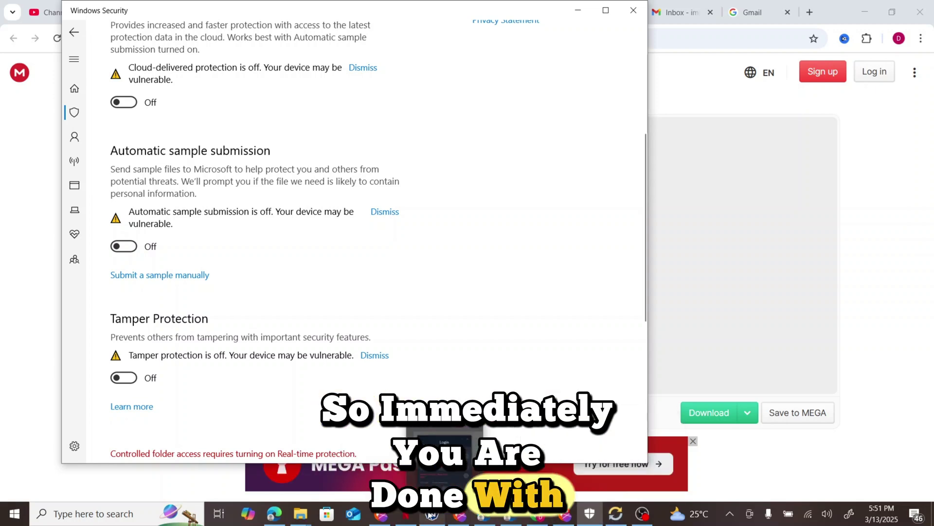
pyautogui.moveTo(430, 513)
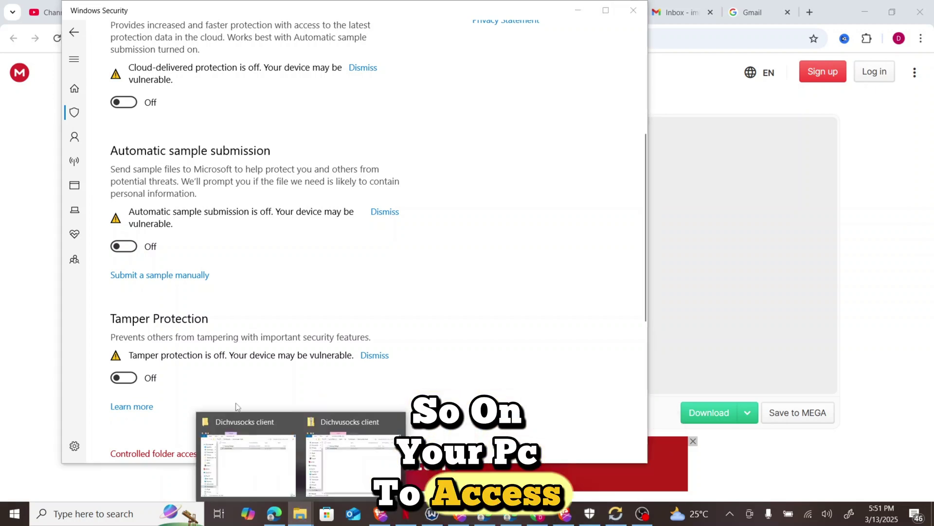
pyautogui.click(237, 418)
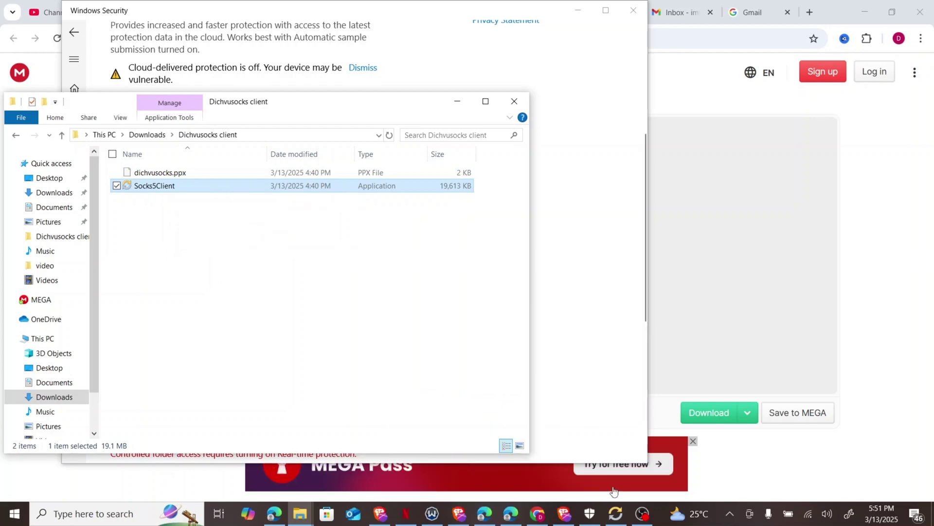
# Switch to Dichvusocks Client to examine the proxy list and account plan, then return to Chrome.
pyautogui.click(615, 512)
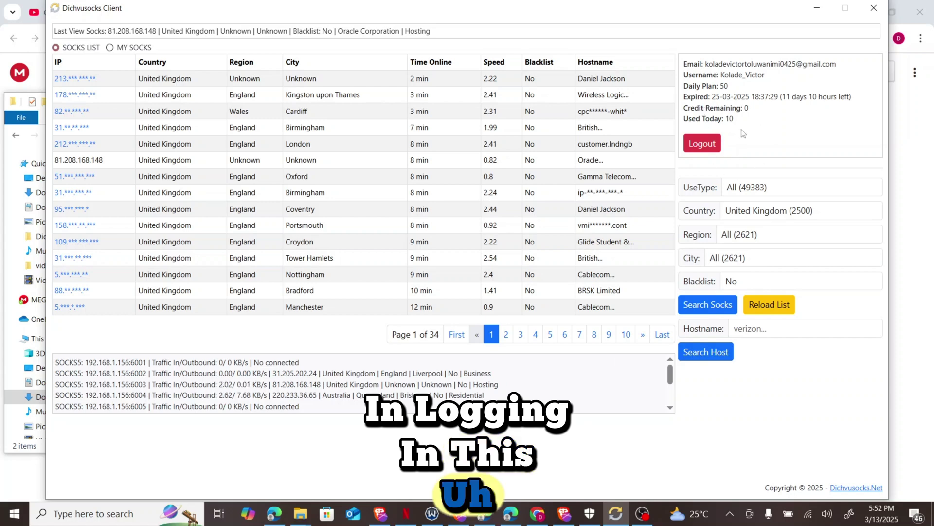
pyautogui.moveTo(616, 512)
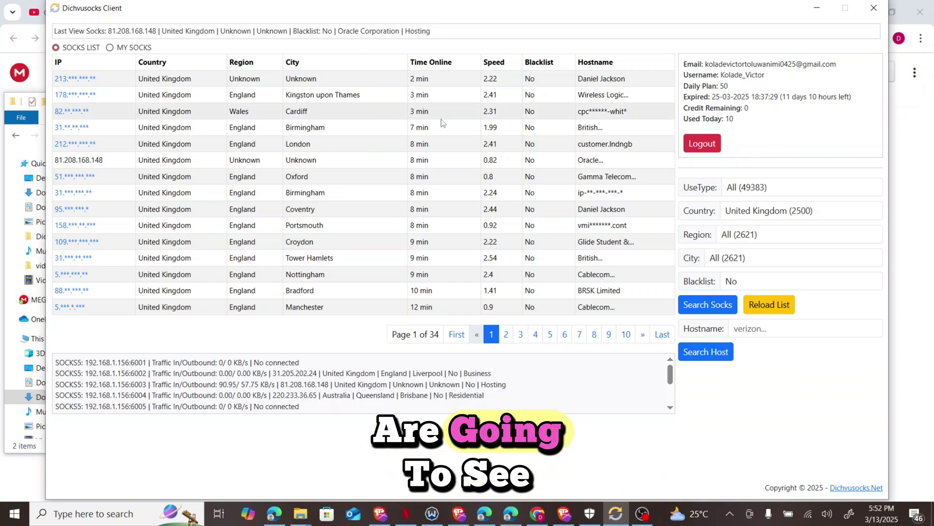
pyautogui.click(903, 241)
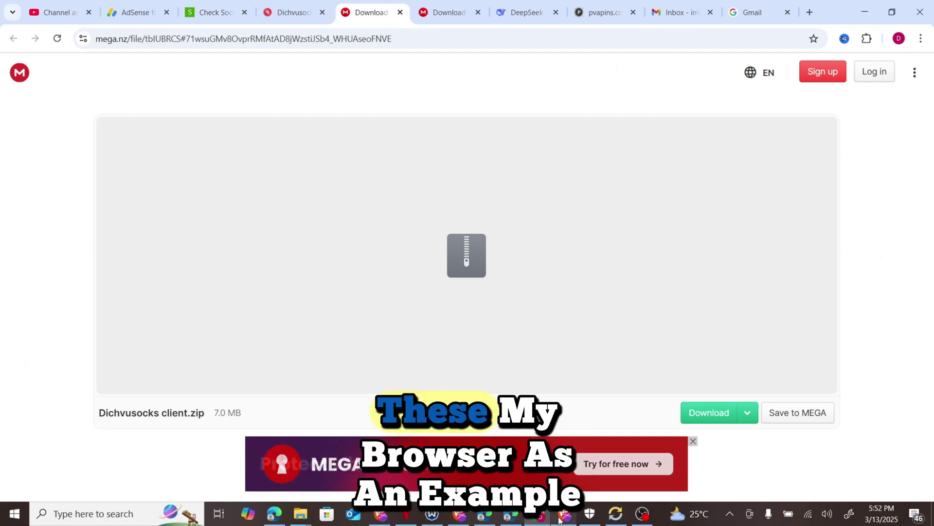
pyautogui.moveTo(543, 521)
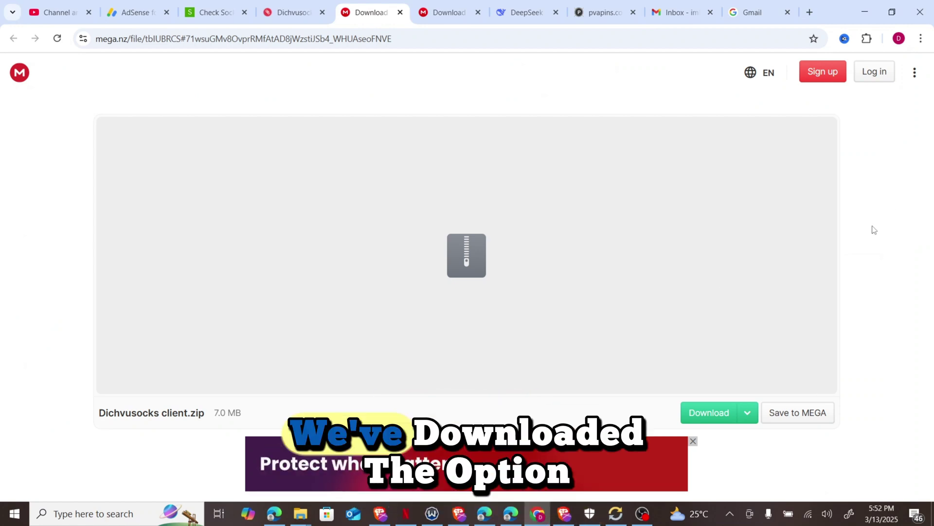
pyautogui.click(616, 519)
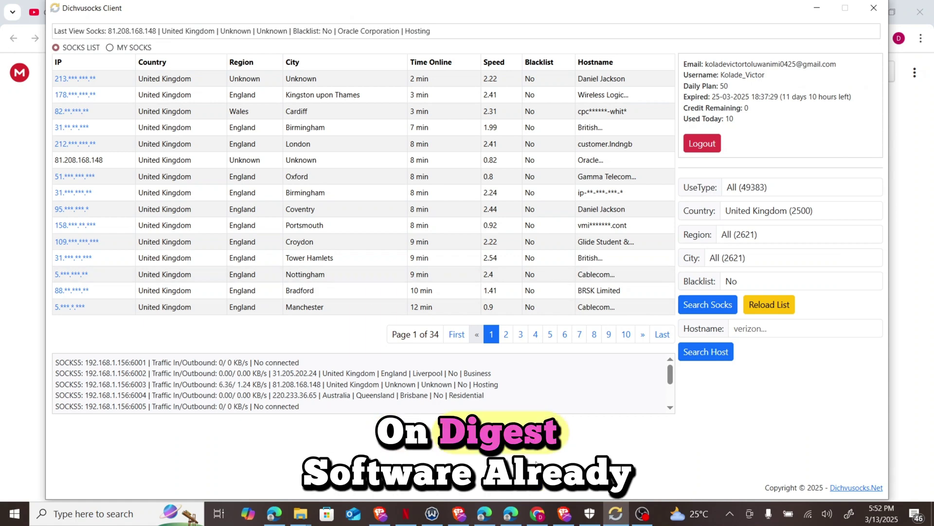
pyautogui.click(617, 519)
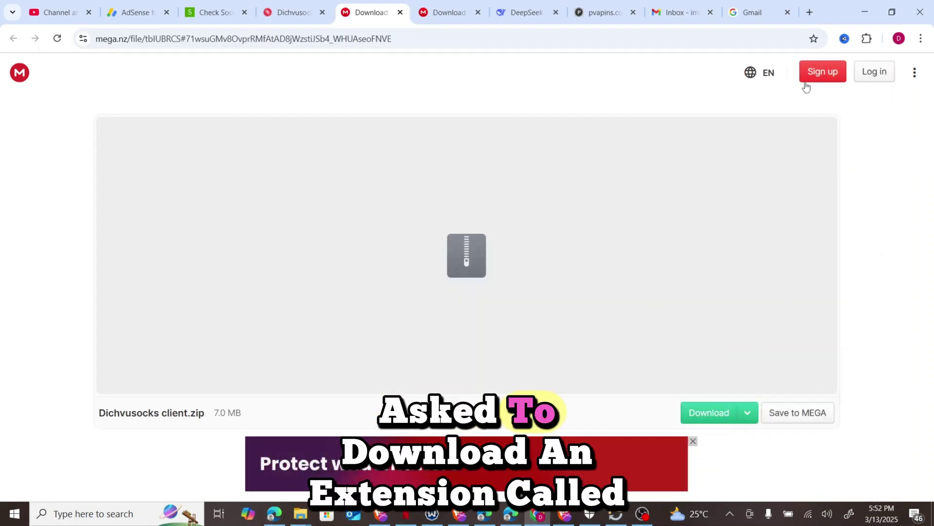
# Search Google for "foxy proxy" in a new browser tab.
pyautogui.click(810, 12)
pyautogui.write('foxy')
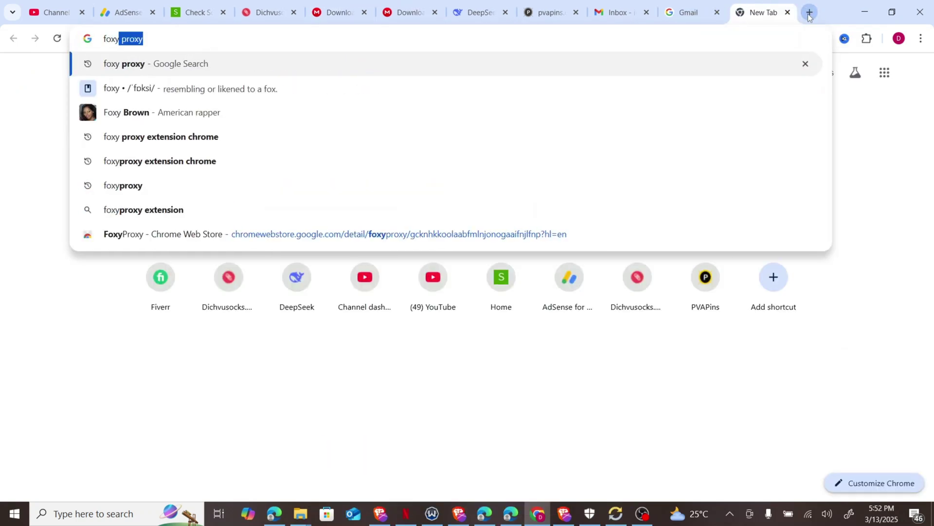
pyautogui.press('Return')
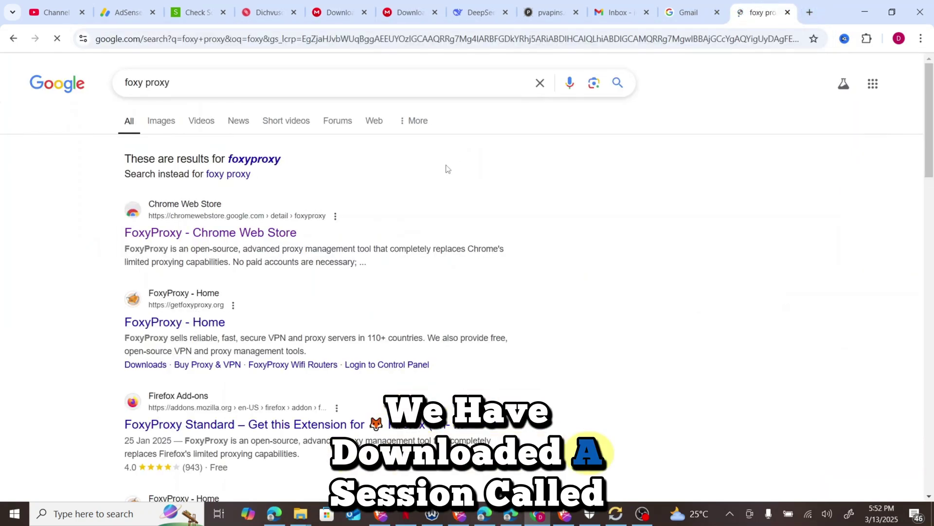
# Open the FoxyProxy page in the Chrome Web Store and add the extension to Chrome.
pyautogui.click(187, 238)
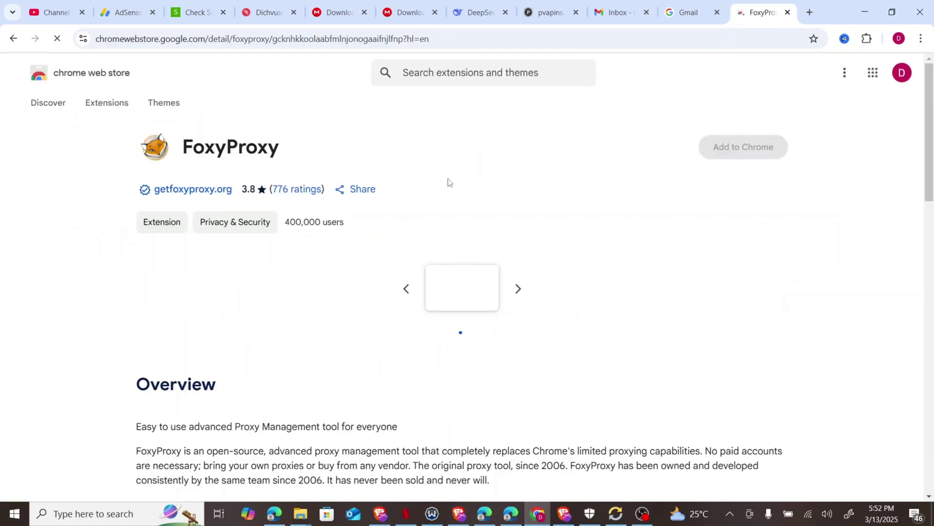
pyautogui.click(735, 153)
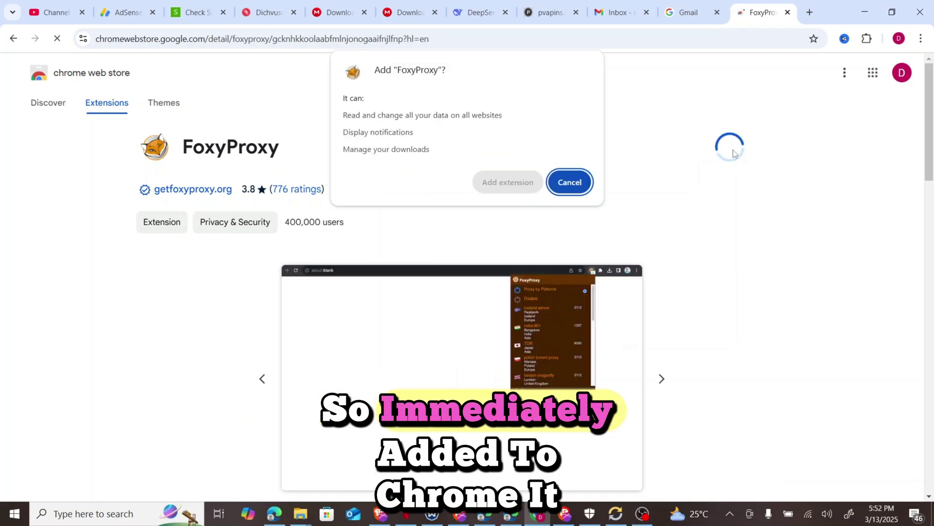
pyautogui.click(492, 184)
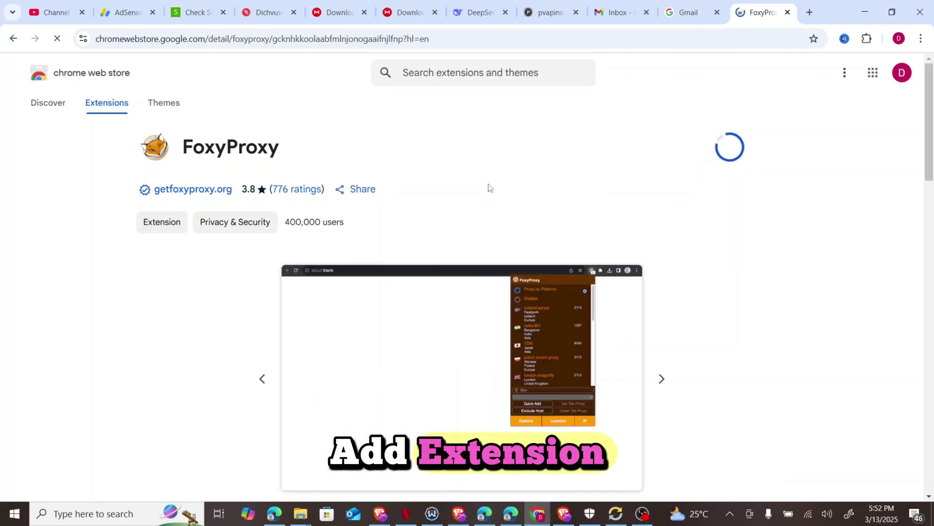
# Pin the FoxyProxy extension to the Chrome toolbar.
pyautogui.click(867, 38)
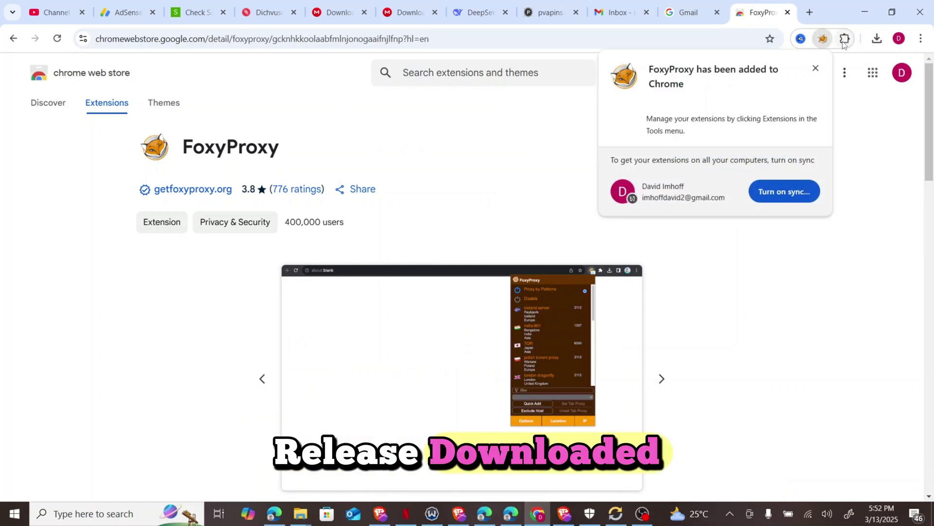
pyautogui.click(844, 41)
pyautogui.click(803, 137)
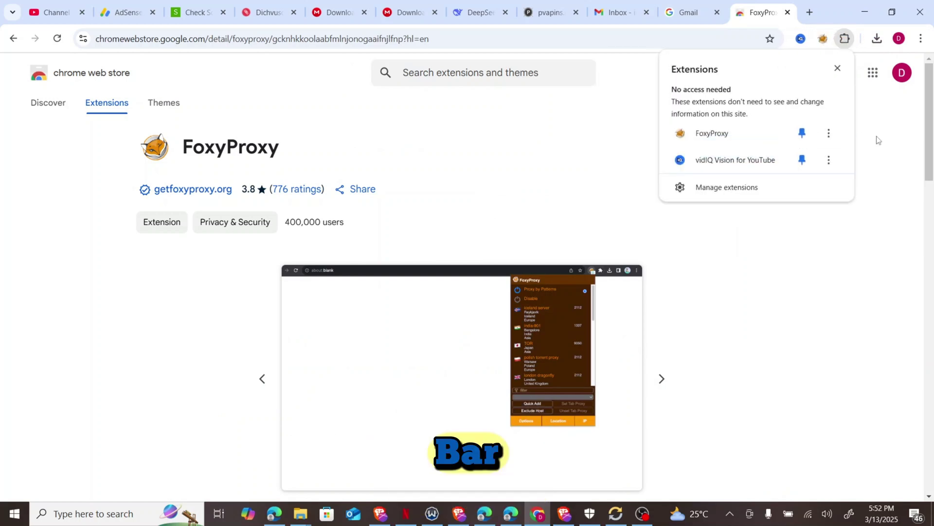
pyautogui.click(876, 142)
# Go to FoxyProxy's proxy settings and add a new proxy entry.
pyautogui.click(824, 41)
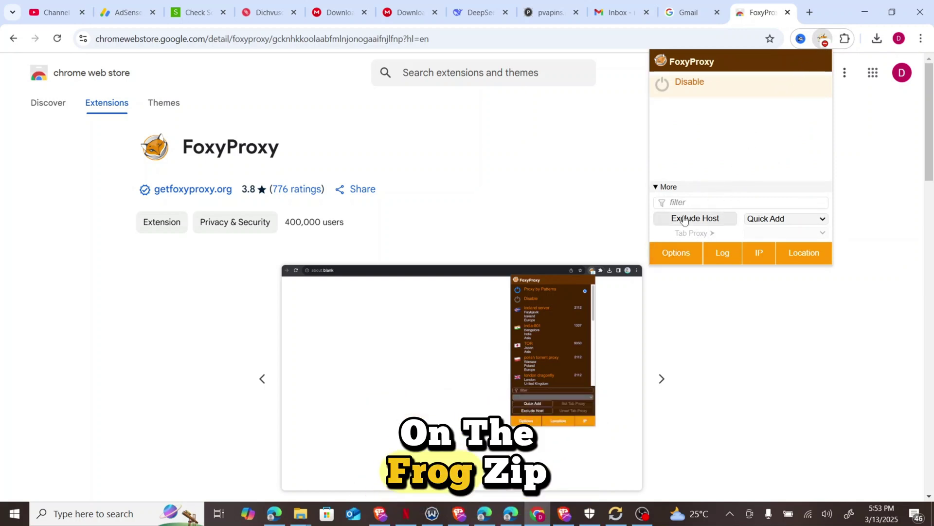
pyautogui.click(680, 254)
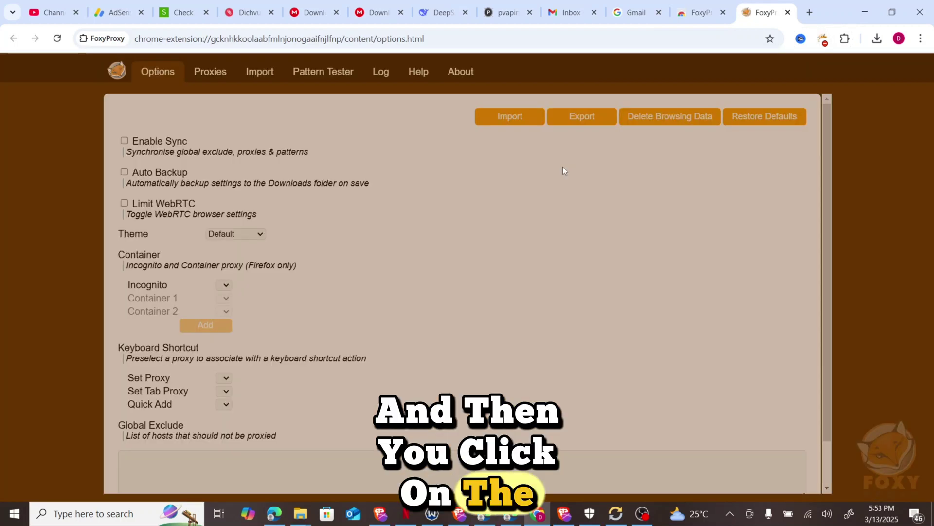
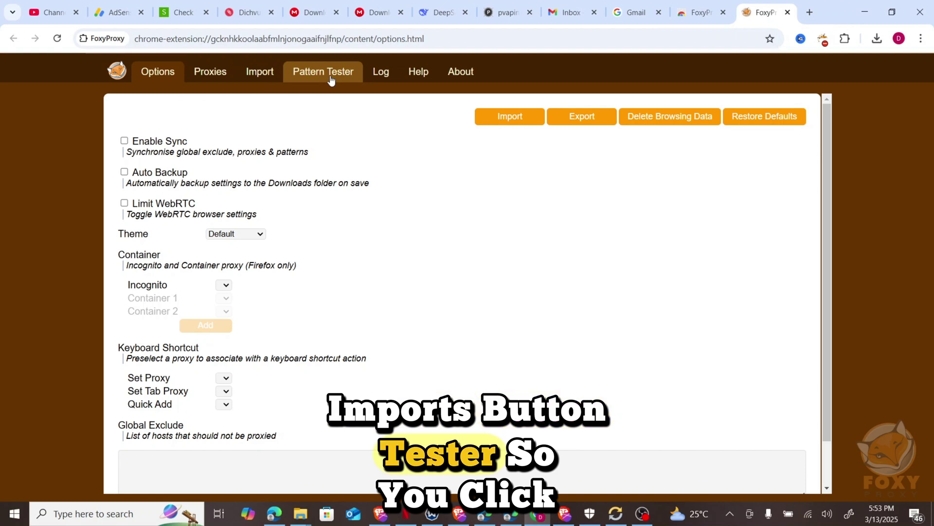
pyautogui.click(220, 79)
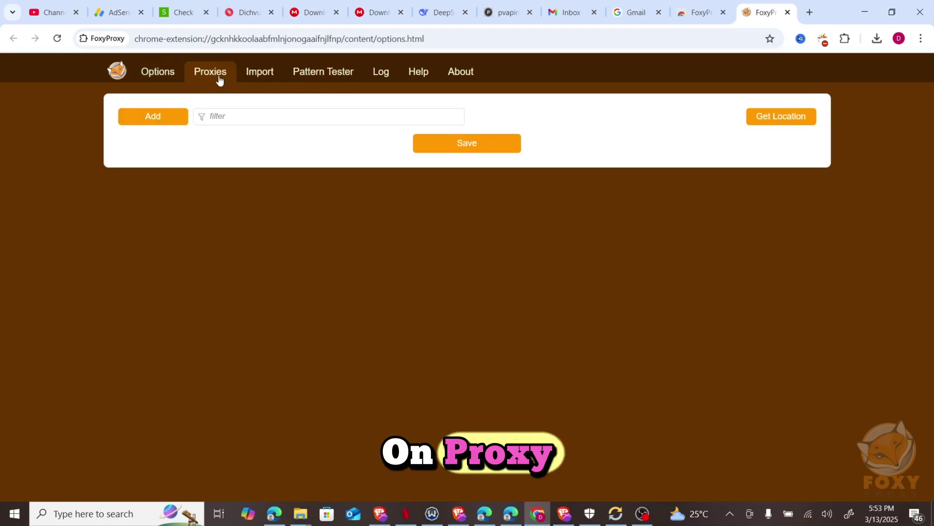
pyautogui.click(167, 124)
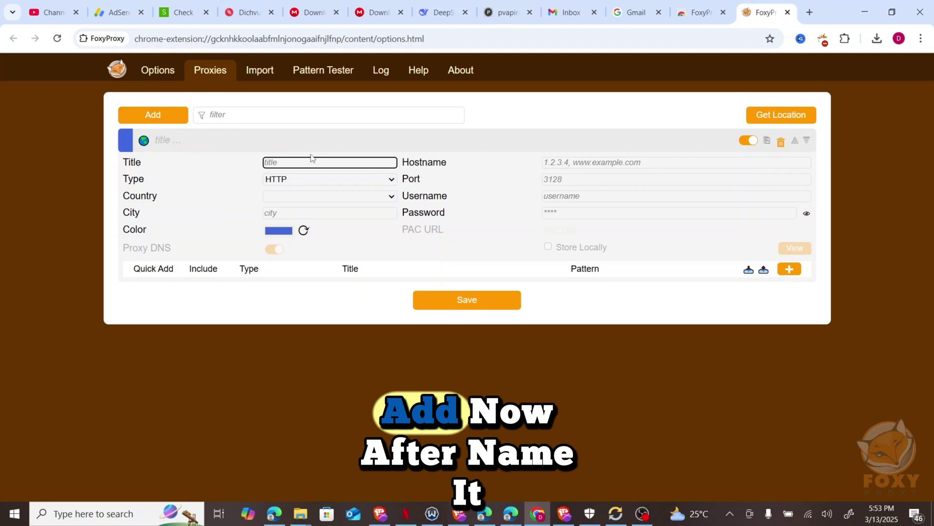
# Title the new proxy entry "Daveheroic" and set its type to SOCKS5.
pyautogui.write('Dave')
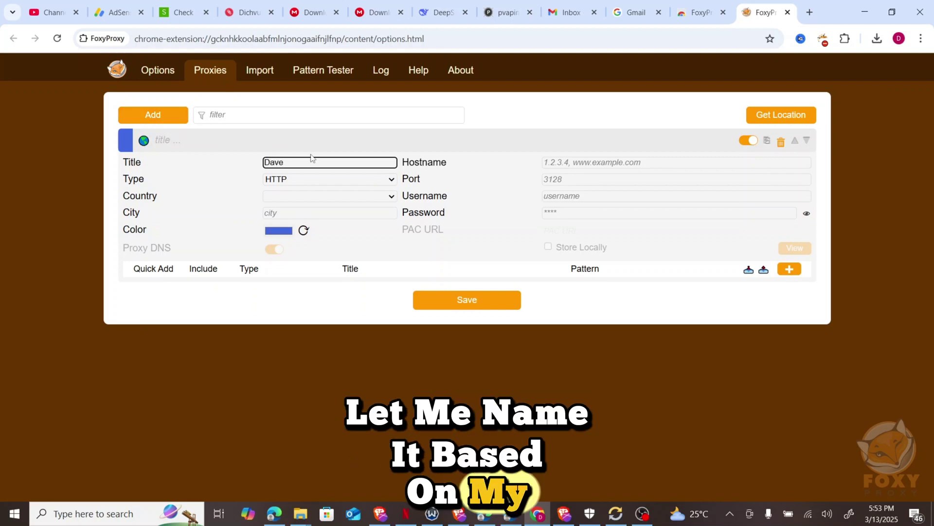
pyautogui.write('heroic')
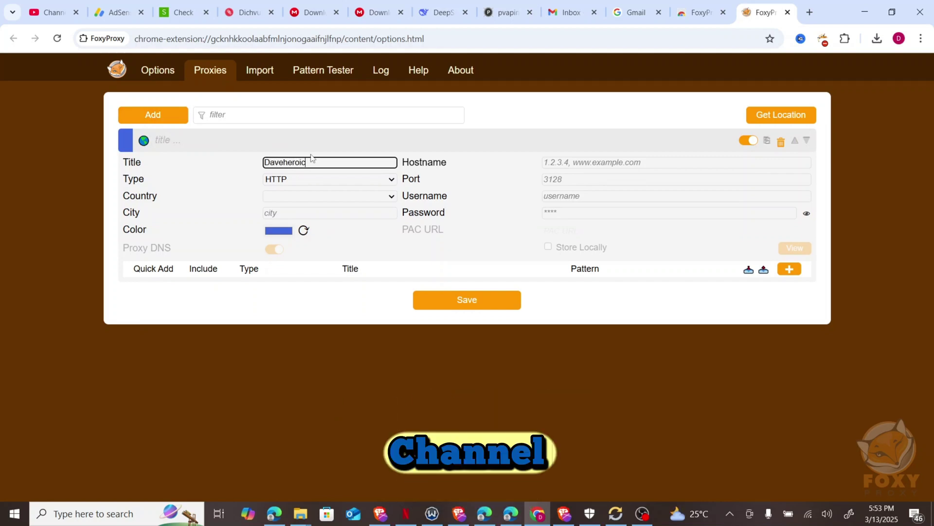
pyautogui.click(346, 180)
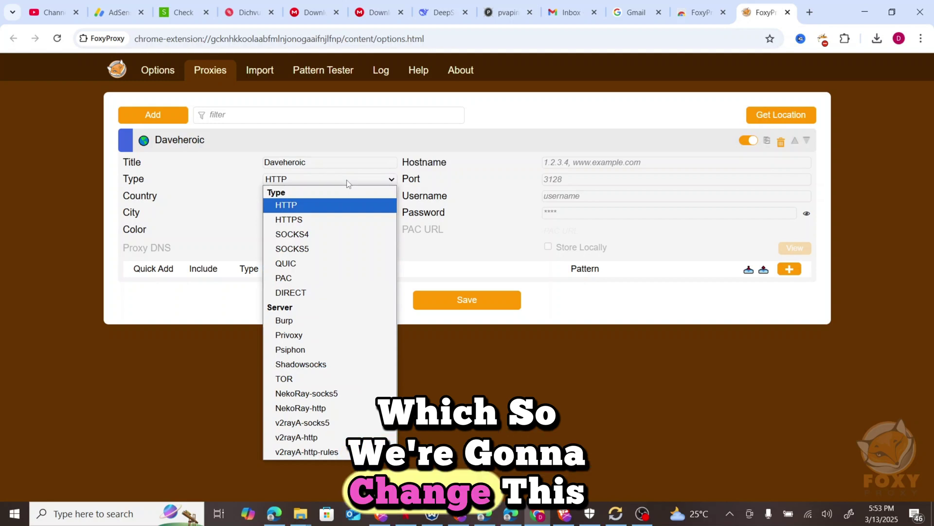
pyautogui.click(331, 249)
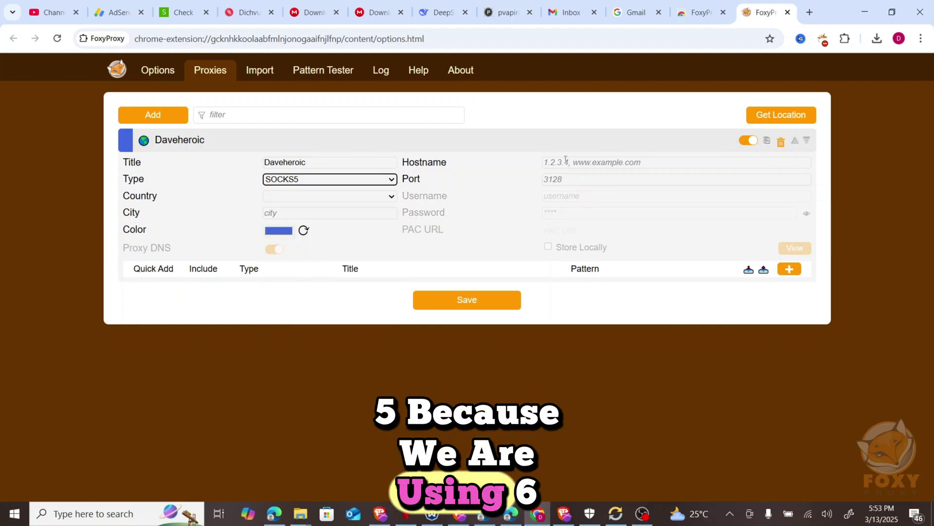
# Copy the SOCKS5 address 127.0.0.1:6001 from the requirements on the Dichvusocks client page.
pyautogui.click(580, 164)
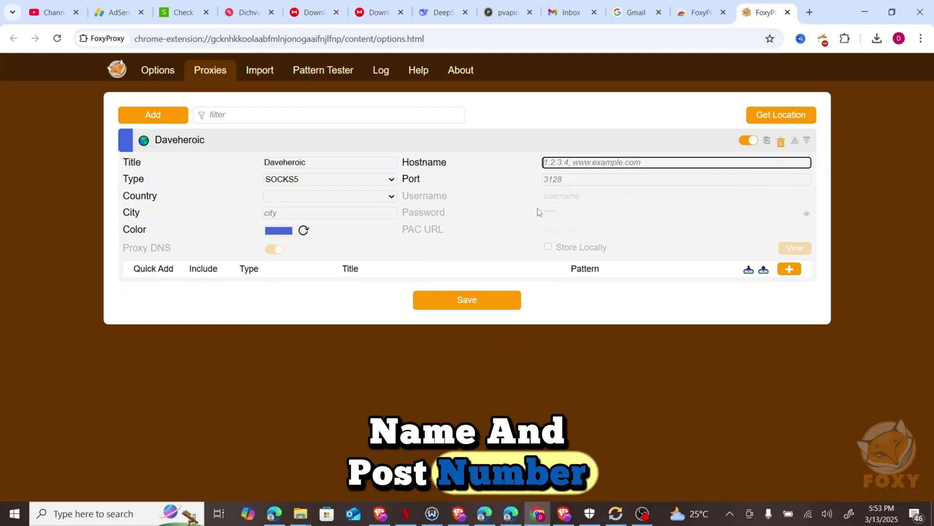
pyautogui.click(253, 5)
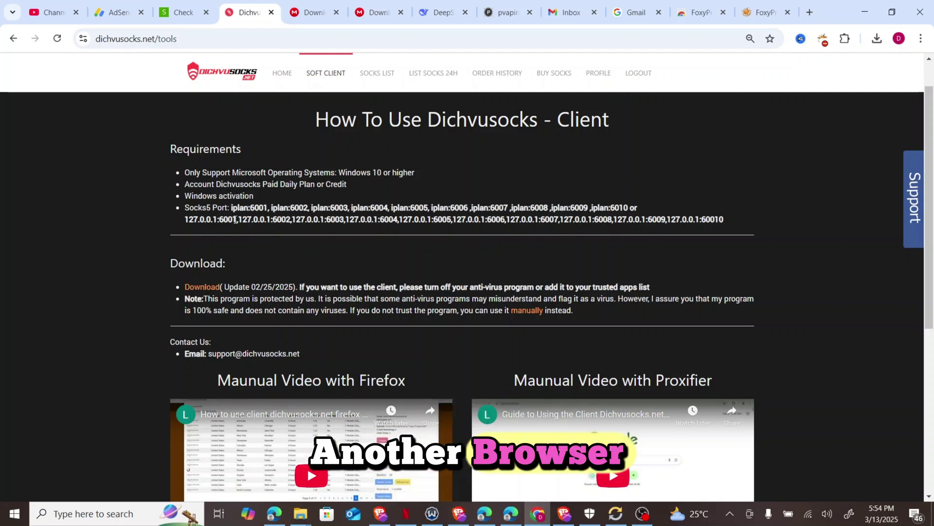
pyautogui.moveTo(236, 220); pyautogui.dragTo(184, 220)
pyautogui.hotkey('ctrl', 'c')
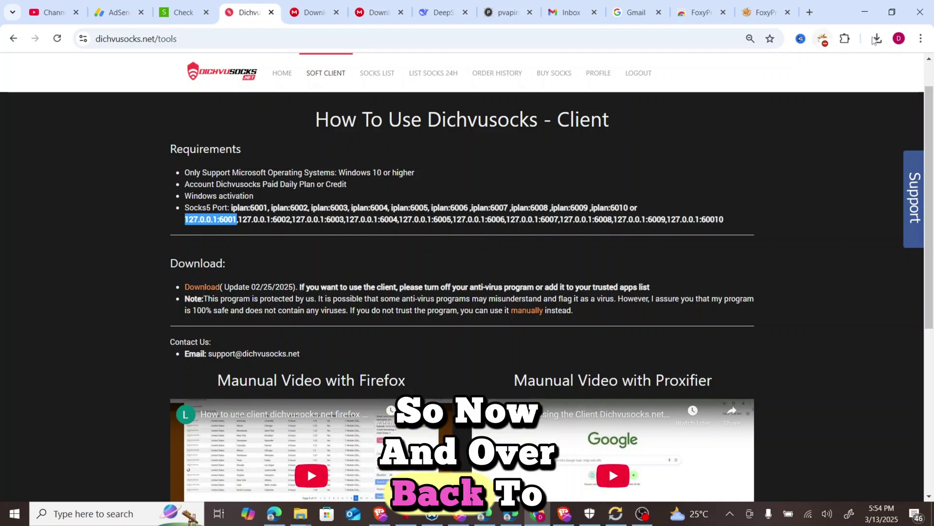
# Paste the copied address as the proxy's hostname in FoxyProxy and cut the port so that only 127.0.0.1 is left.
pyautogui.click(765, 4)
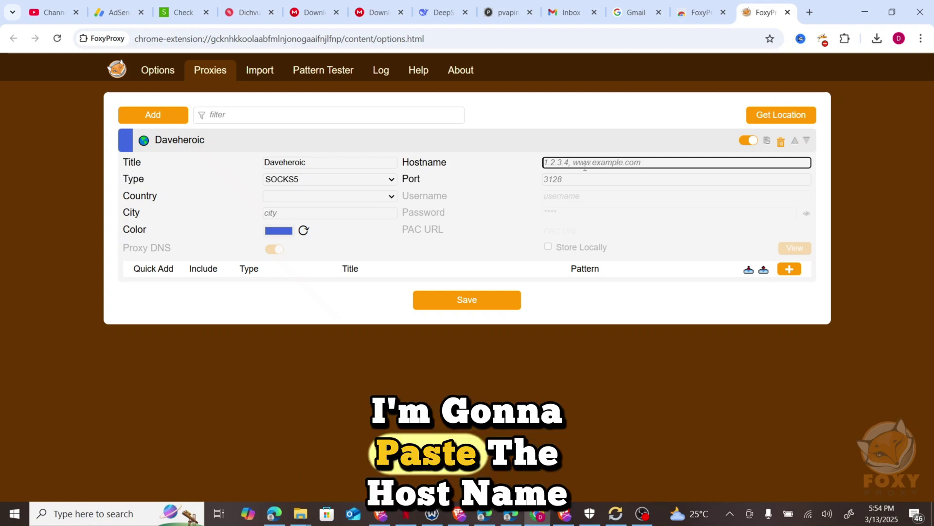
pyautogui.hotkey('ctrl', 'v')
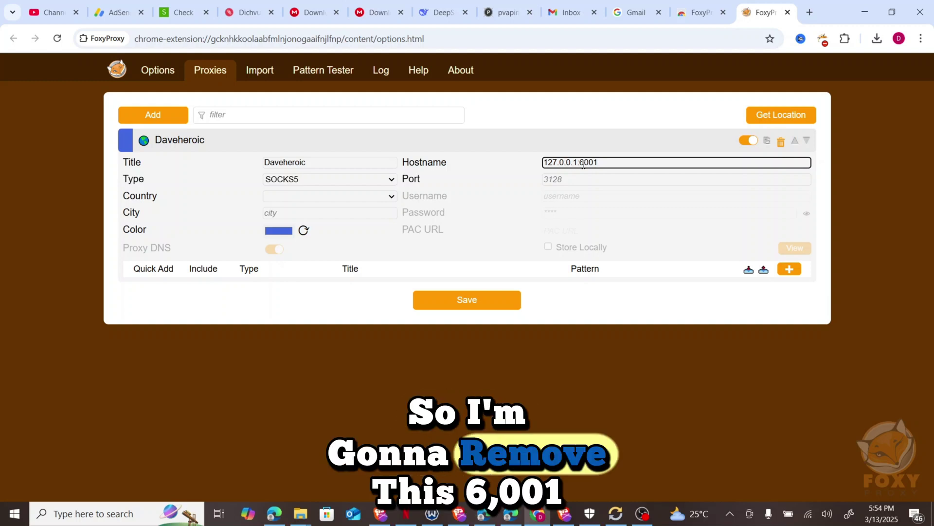
pyautogui.doubleClick(583, 163)
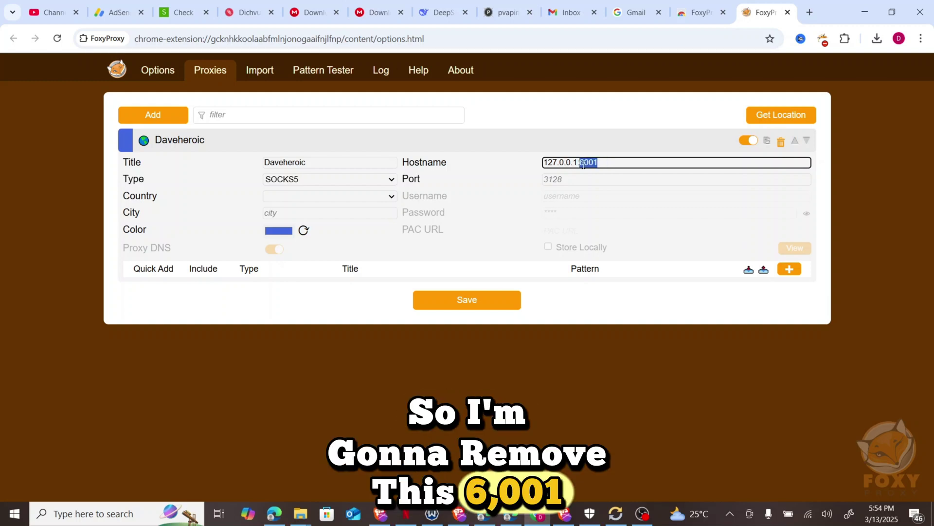
pyautogui.hotkey('ctrl', 'x')
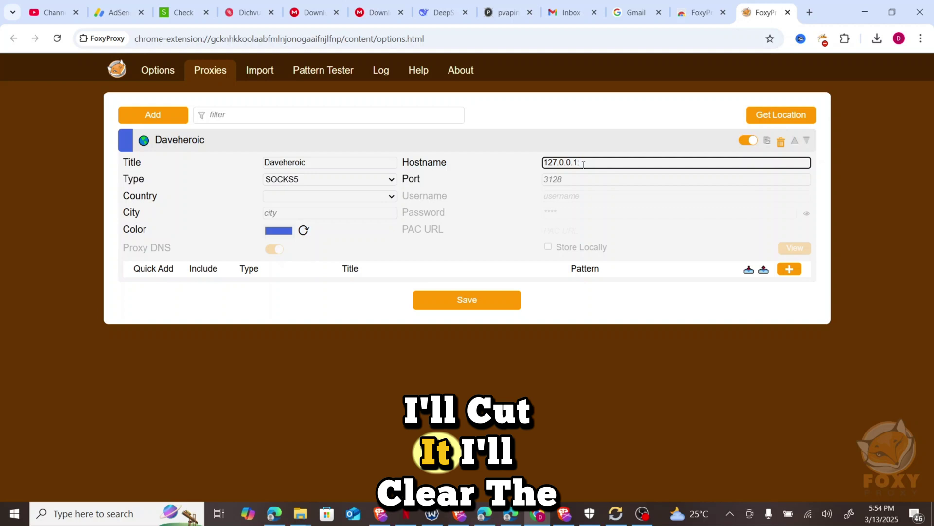
pyautogui.press('BackSpace')
# Set the proxy's port to 6001, save the entry, and check that FoxyProxy's popup lists it.
pyautogui.click(583, 179)
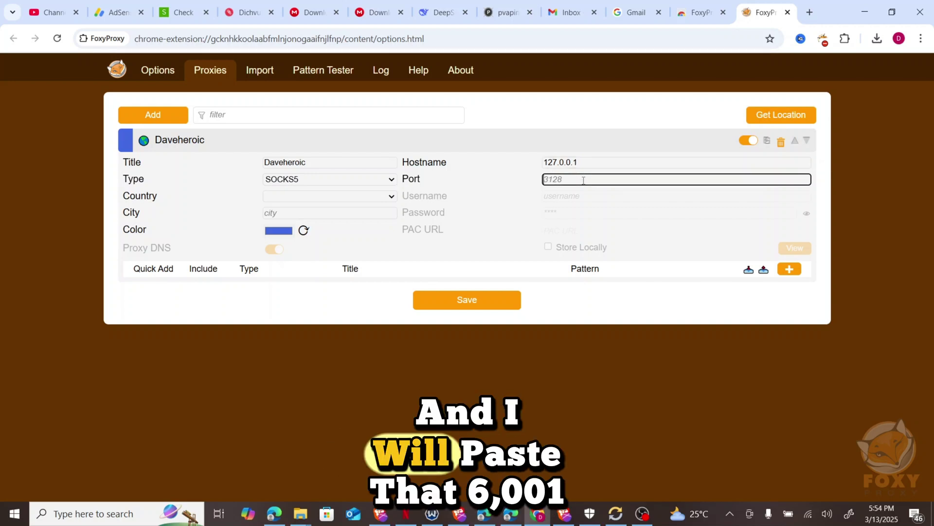
pyautogui.hotkey('ctrl', 'v')
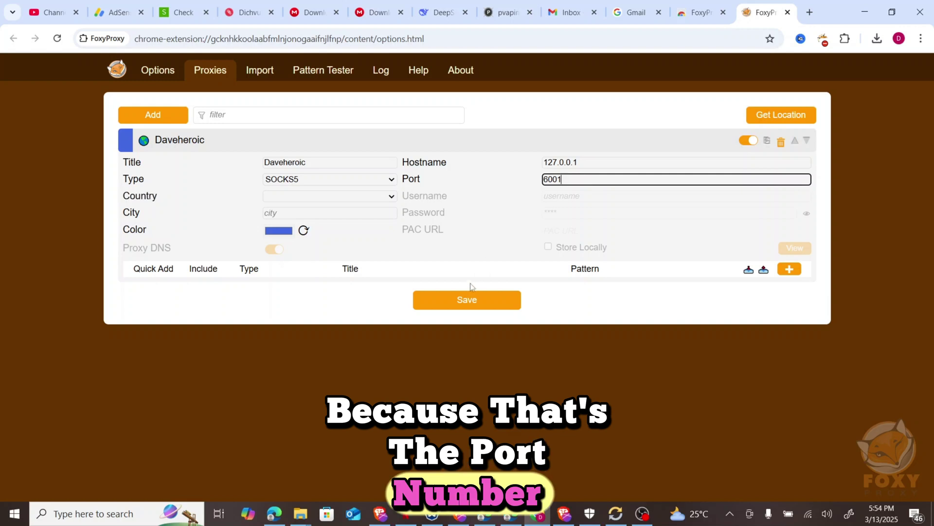
pyautogui.click(467, 301)
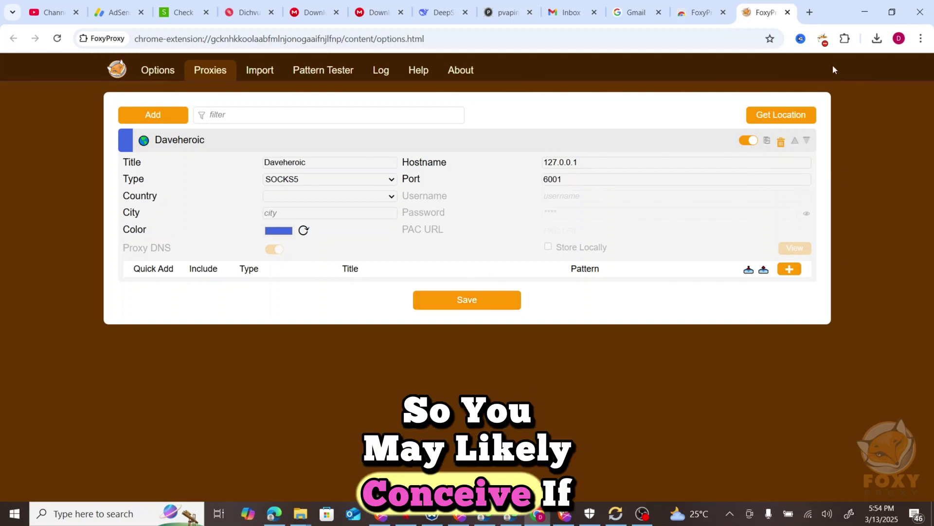
pyautogui.click(823, 40)
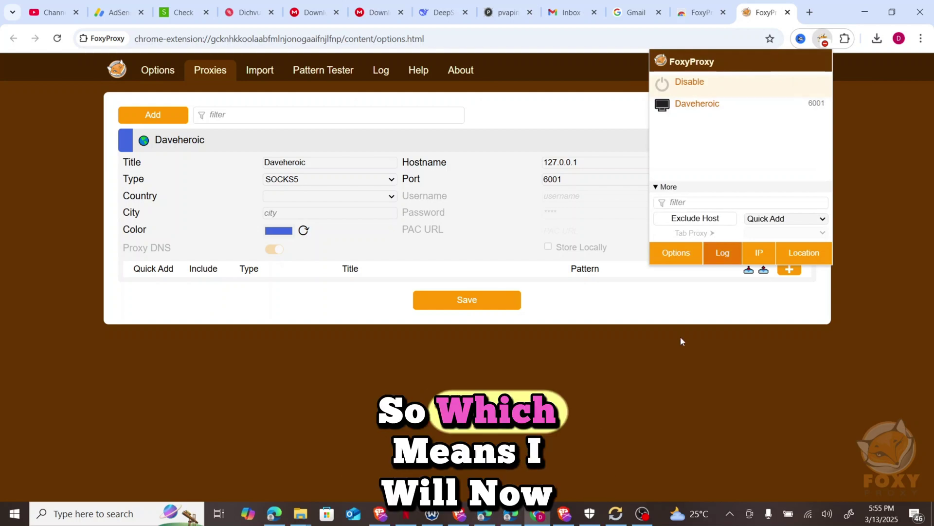
pyautogui.click(872, 232)
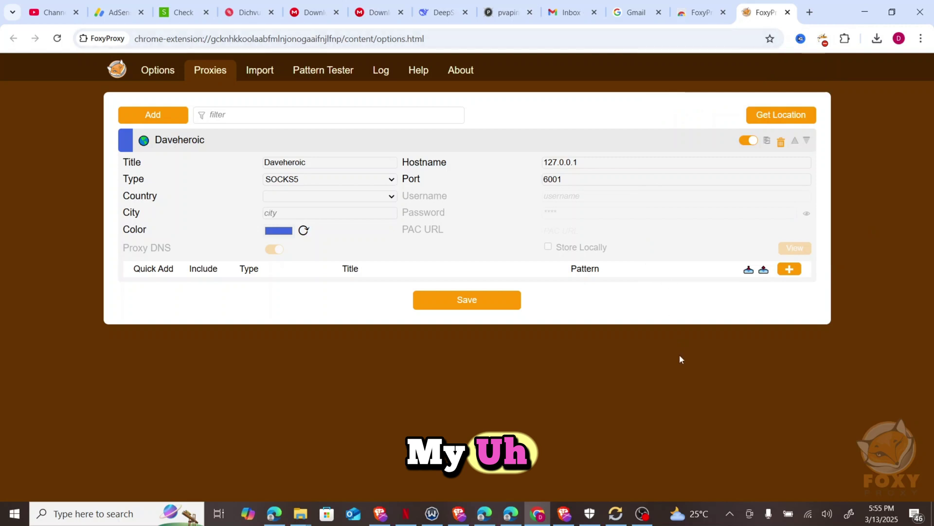
# Open whoer.net in a new browser tab to check the current IP address.
pyautogui.click(810, 12)
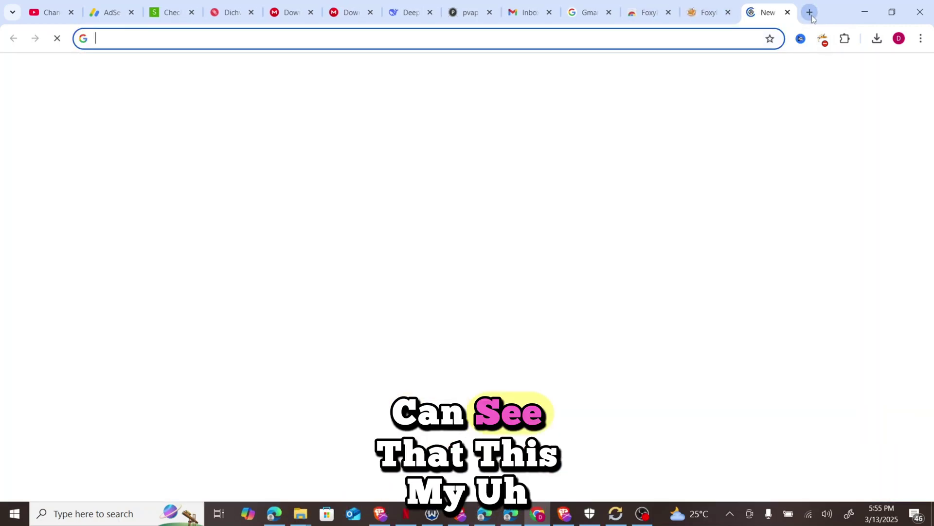
pyautogui.write('whoer')
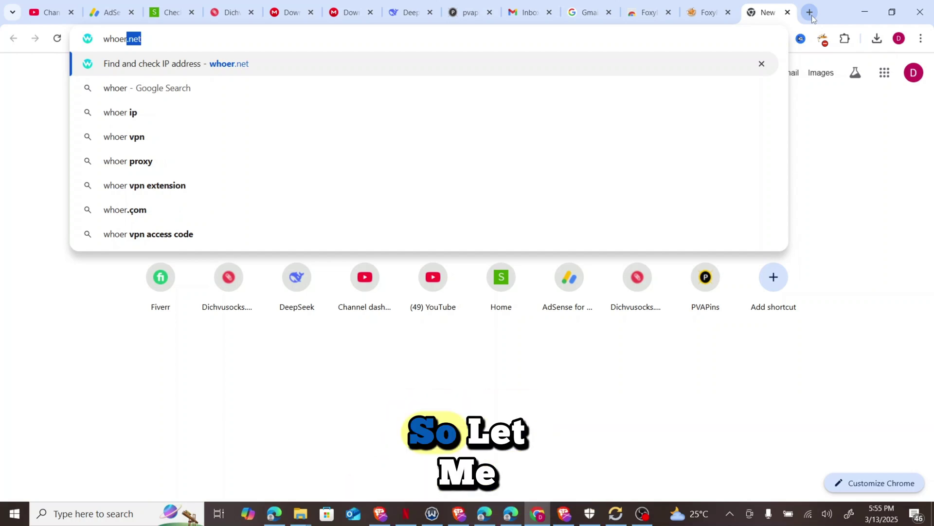
pyautogui.press('Return')
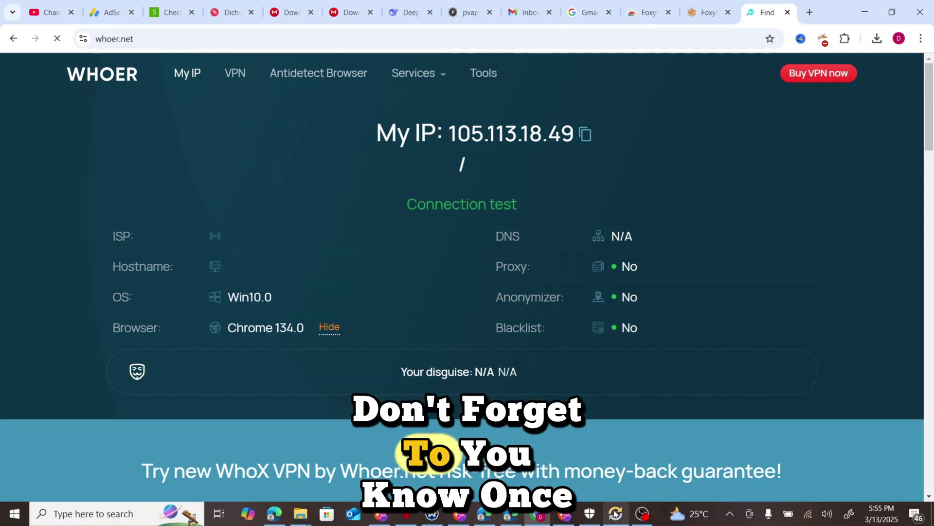
# Switch to Dichvusocks Client, set the country filter to United States, and check the region choices.
pyautogui.moveTo(615, 515)
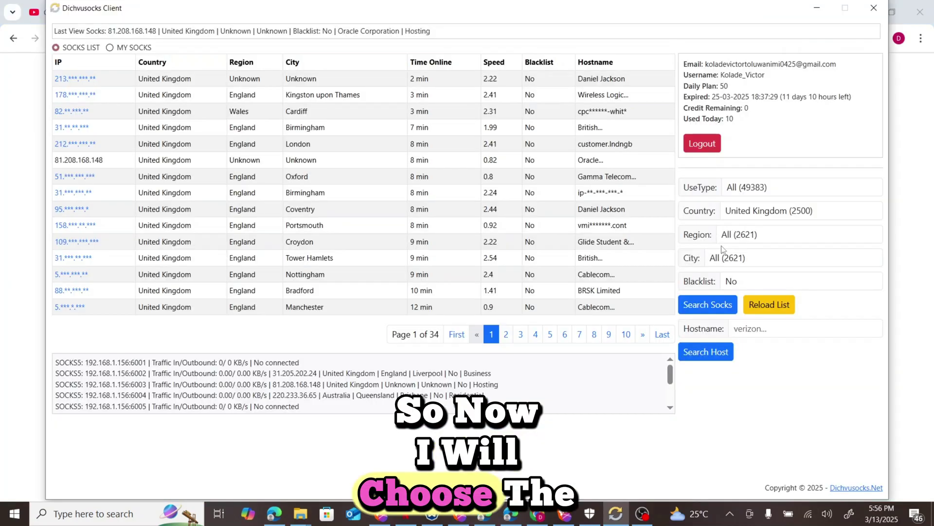
pyautogui.click(762, 203)
pyautogui.press('Down')
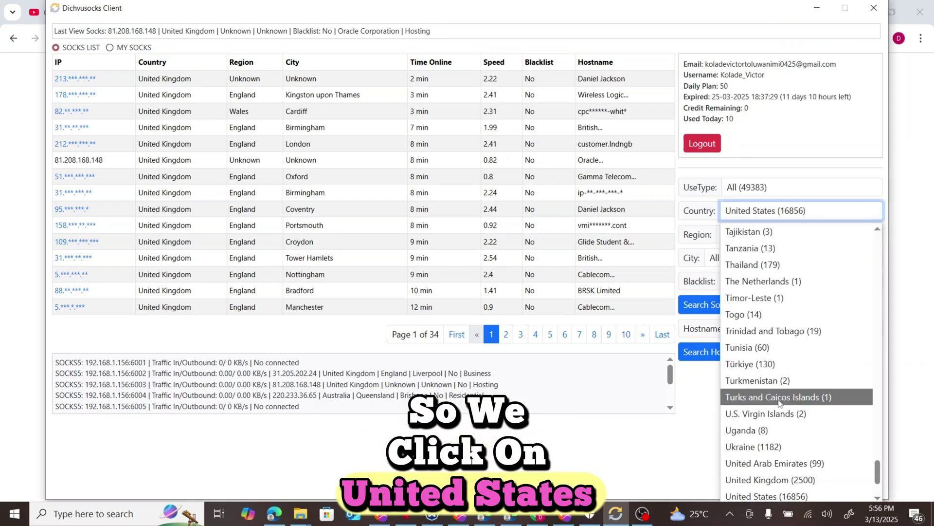
pyautogui.click(766, 496)
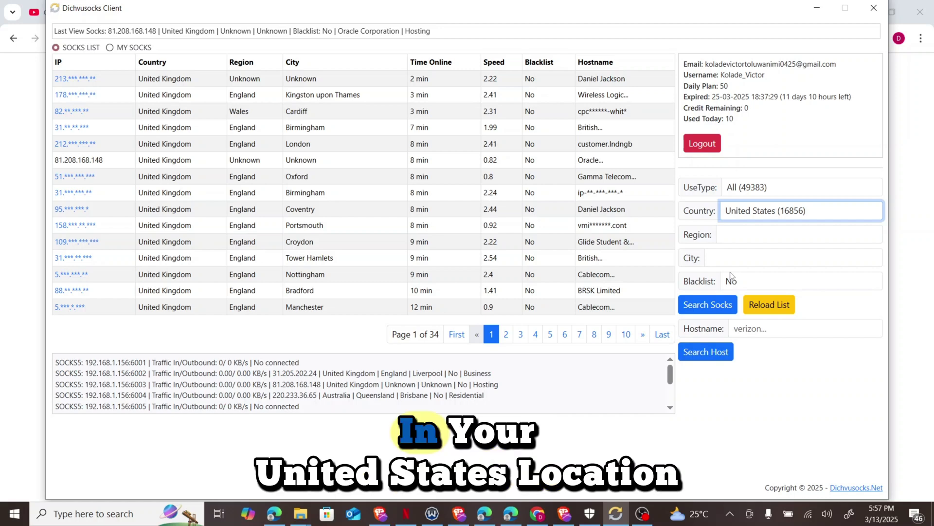
pyautogui.click(750, 235)
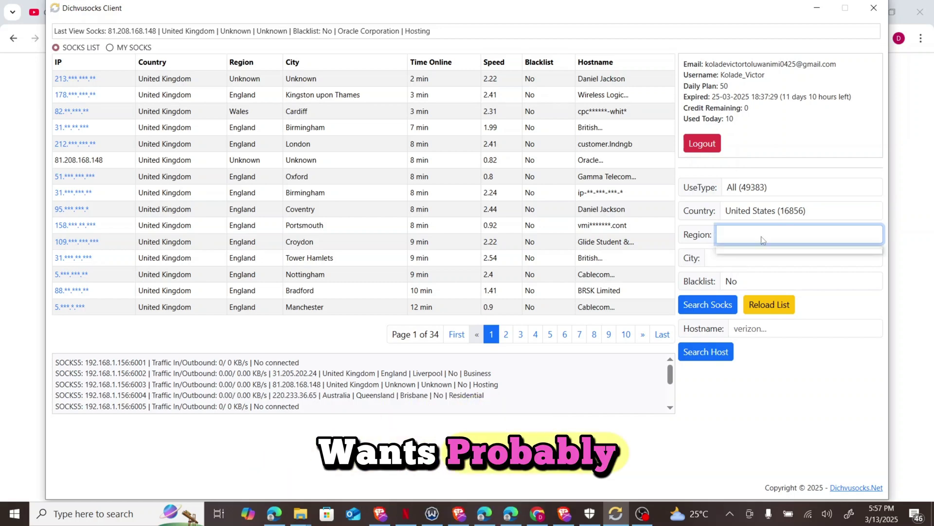
pyautogui.press('Tab')
# Switch the country filter to United Kingdom and back to United States to reload the region choices.
pyautogui.click(785, 214)
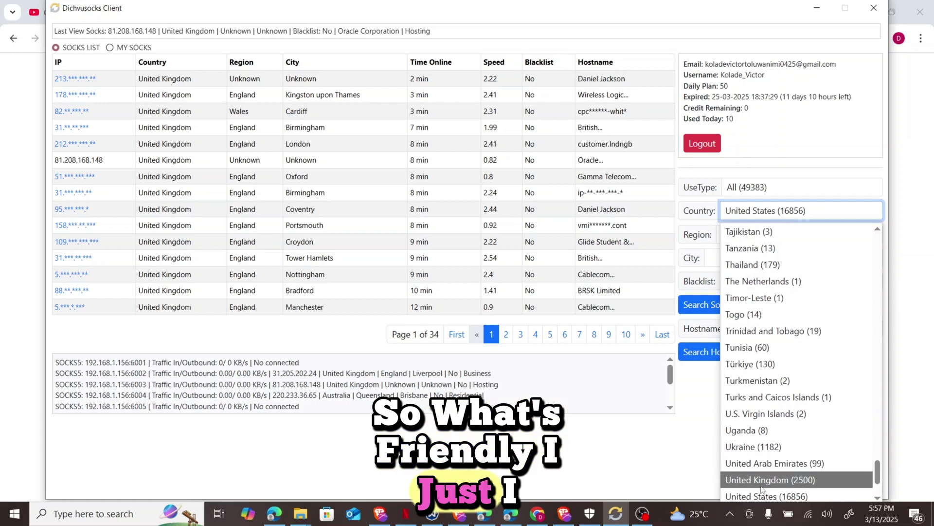
pyautogui.click(762, 490)
pyautogui.click(785, 210)
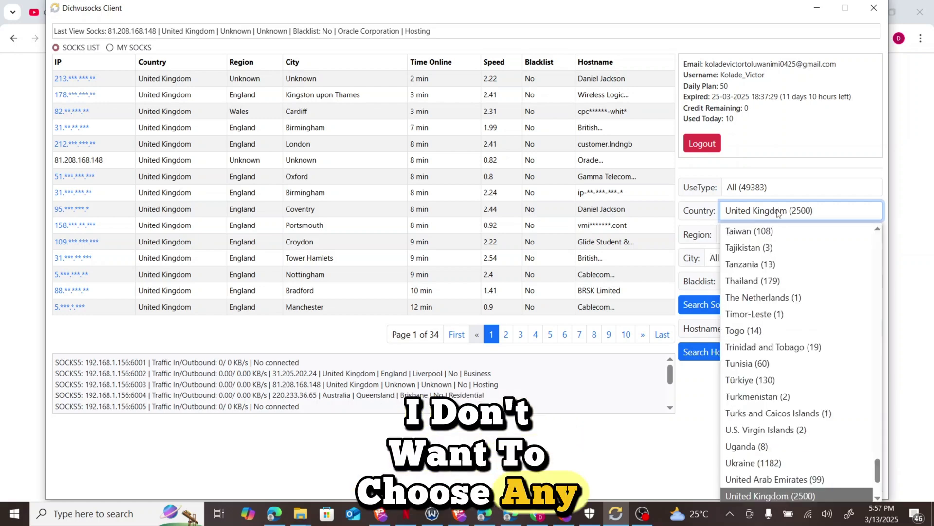
pyautogui.scroll(-2, 775, 468)
pyautogui.click(774, 446)
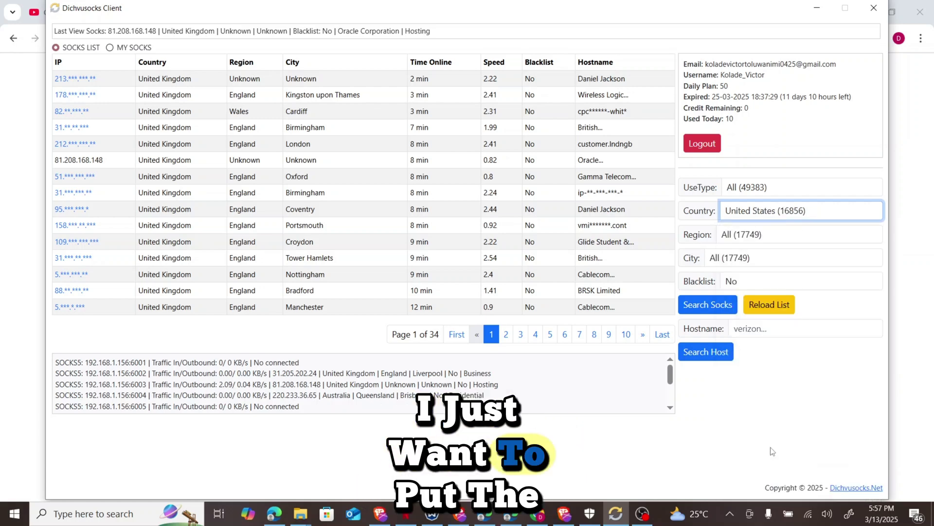
# Look through the United States regions, keep the region filter on All, and search for socks.
pyautogui.click(754, 238)
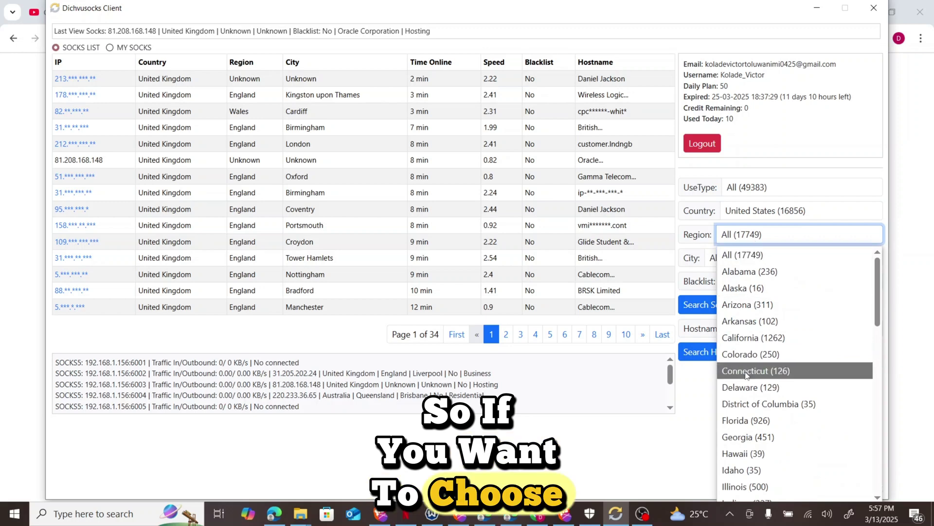
pyautogui.scroll(-10, 747, 375)
pyautogui.scroll(10, 747, 374)
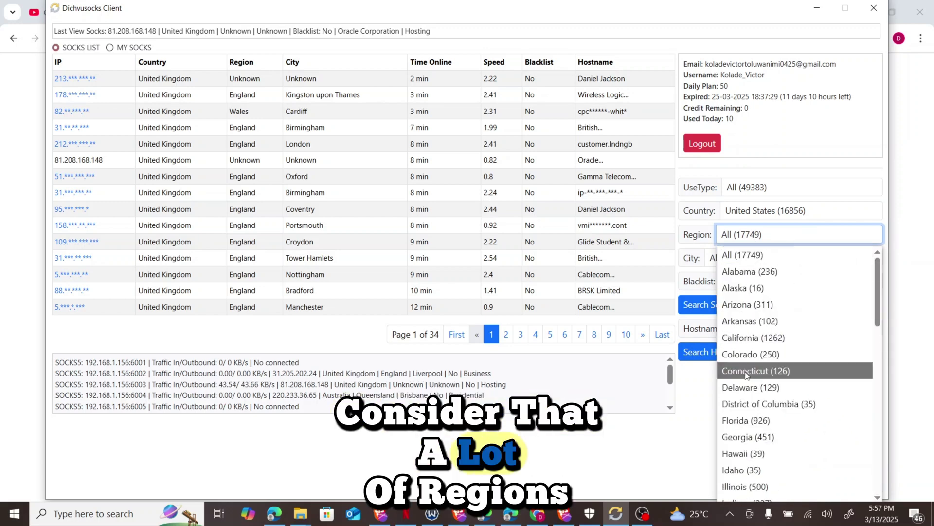
pyautogui.click(725, 254)
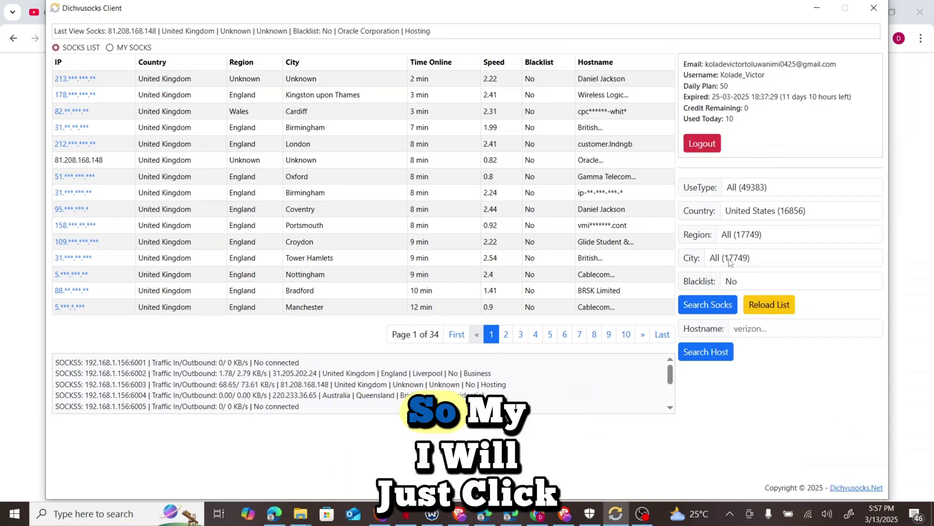
pyautogui.click(713, 305)
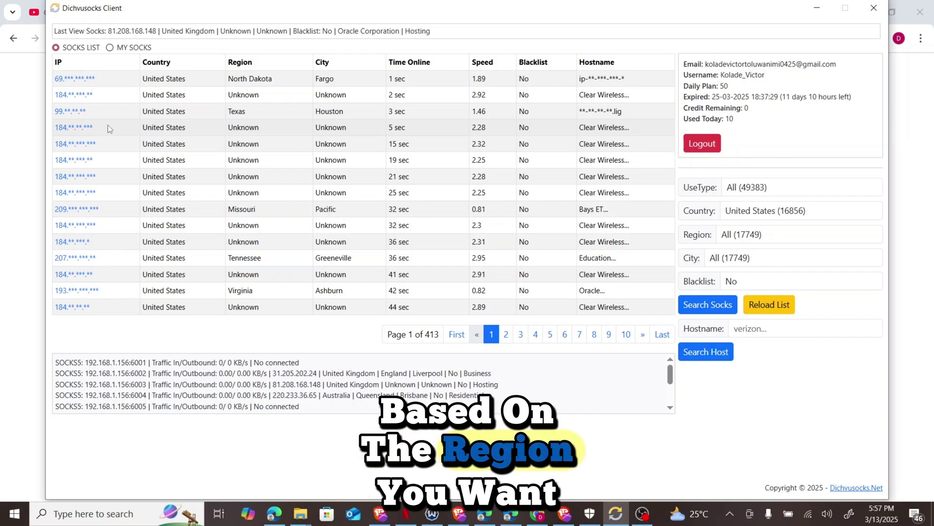
# Try to forward the Houston, Texas proxy and the 19-second-old 184 proxy to port 6001.
pyautogui.rightClick(73, 117)
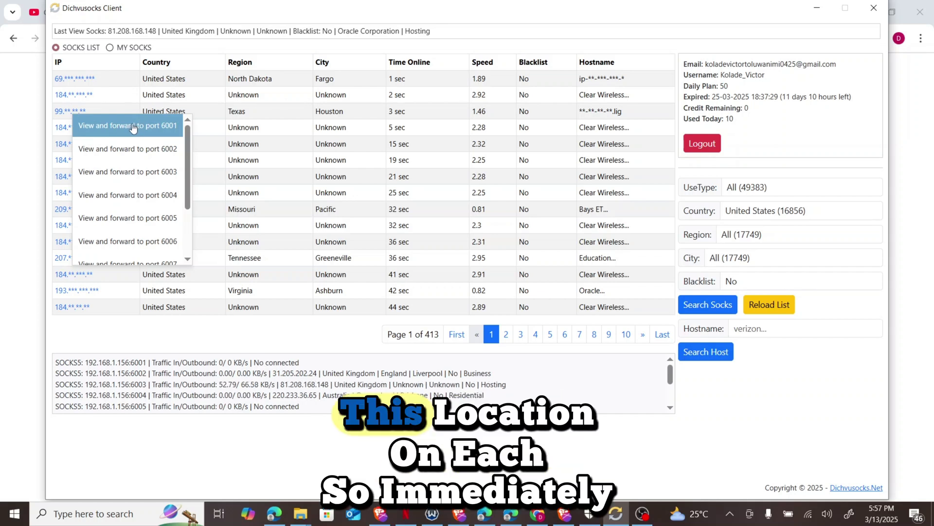
pyautogui.click(133, 126)
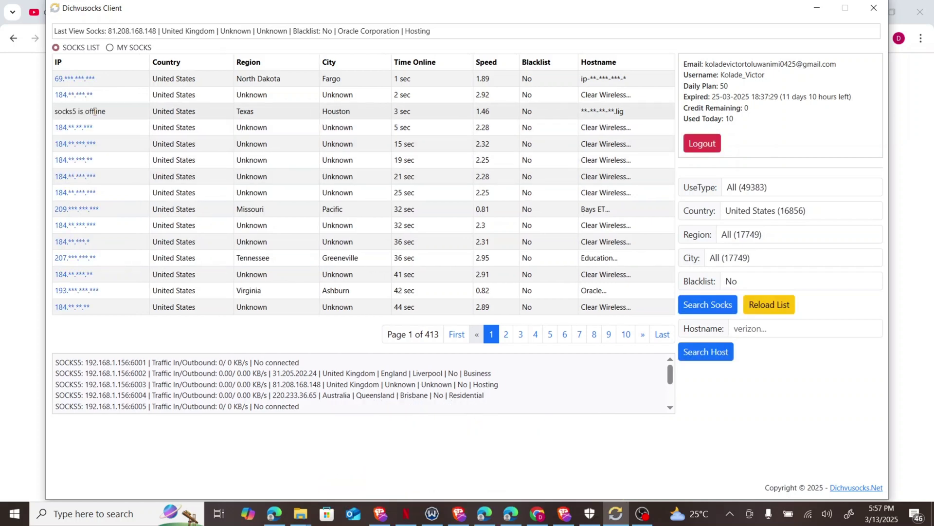
pyautogui.click(73, 166)
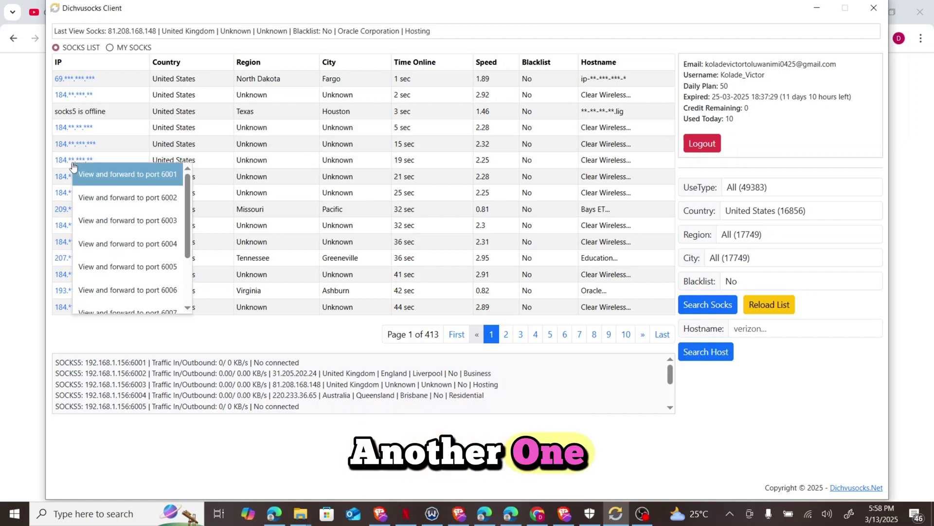
pyautogui.click(120, 176)
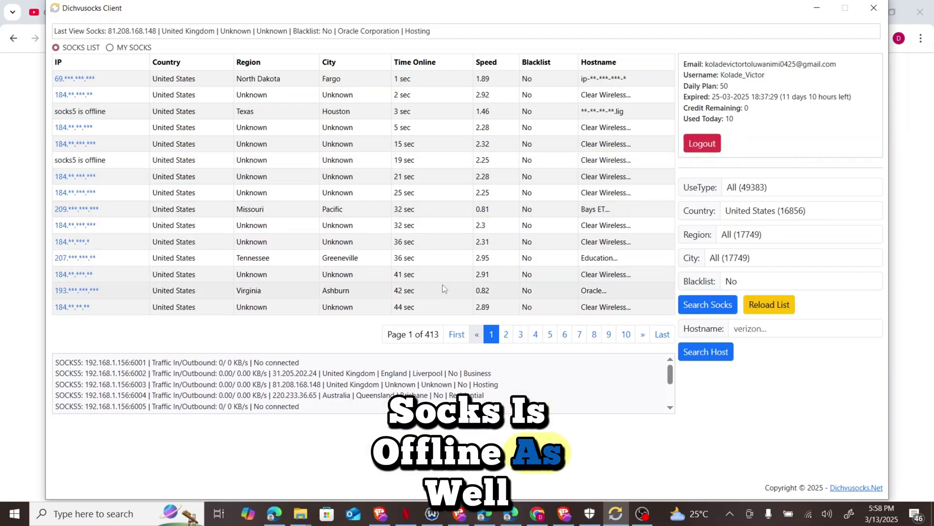
# Search the United States socks again and forward the Bakersfield, California proxy to port 6001.
pyautogui.click(690, 306)
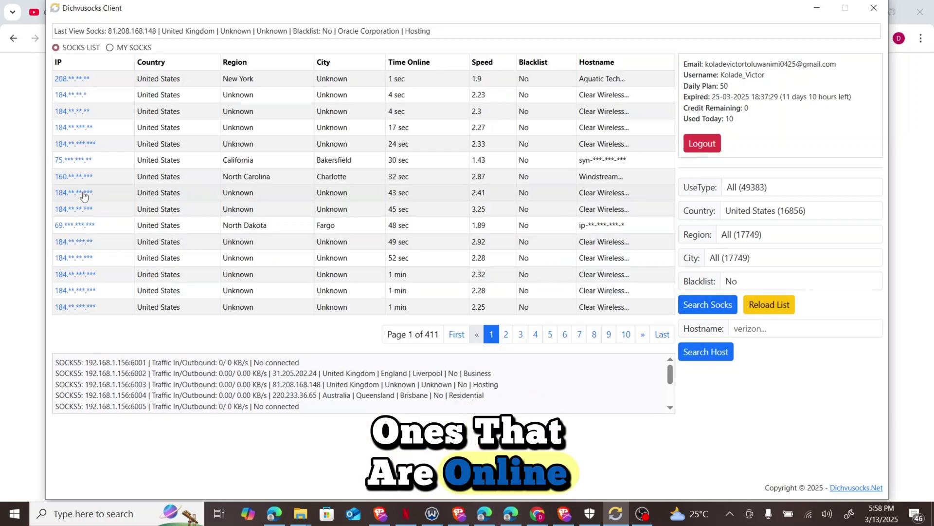
pyautogui.rightClick(103, 159)
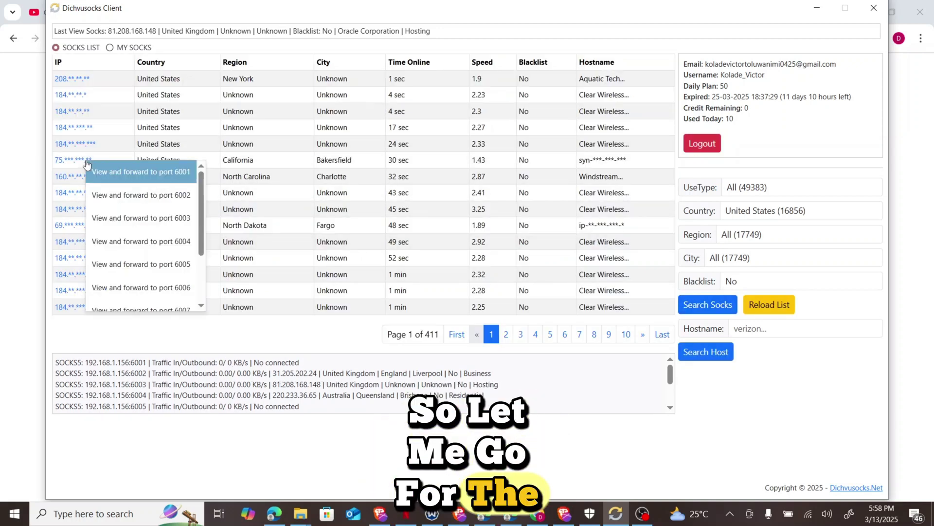
pyautogui.click(117, 172)
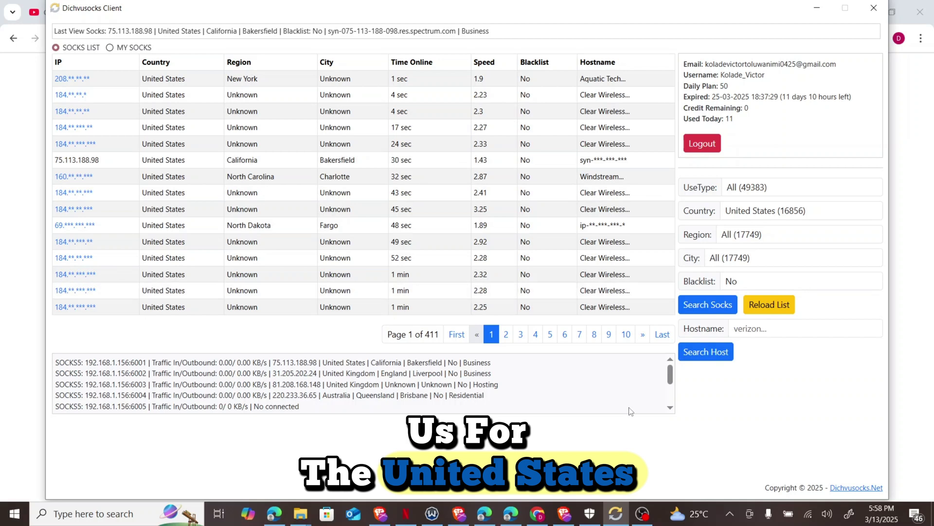
# Switch to Chrome and open the Socks5 List pricing plan on the Shopsocks5 site.
pyautogui.moveTo(615, 516)
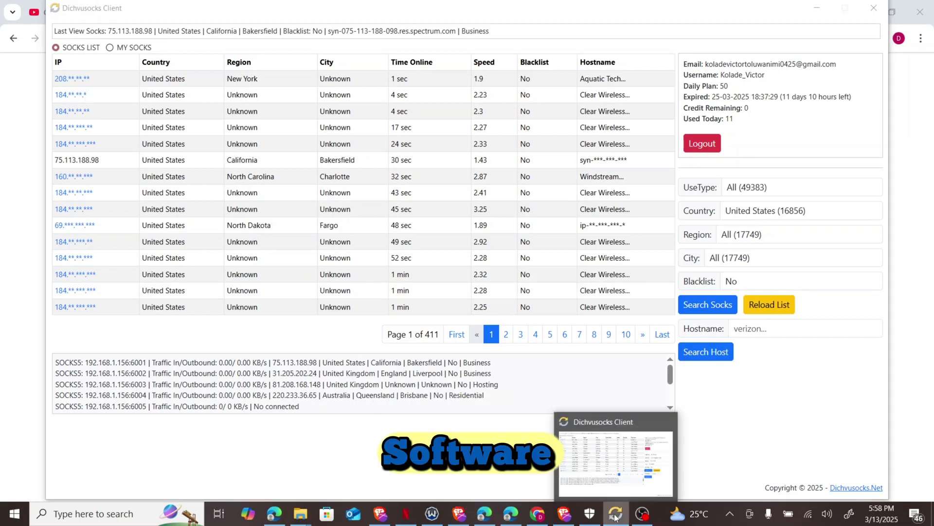
pyautogui.click(615, 517)
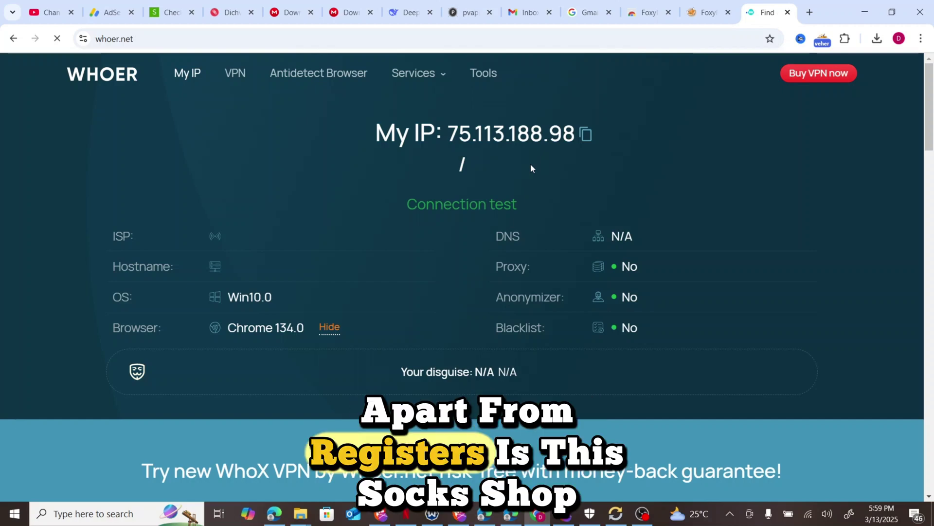
pyautogui.click(168, 15)
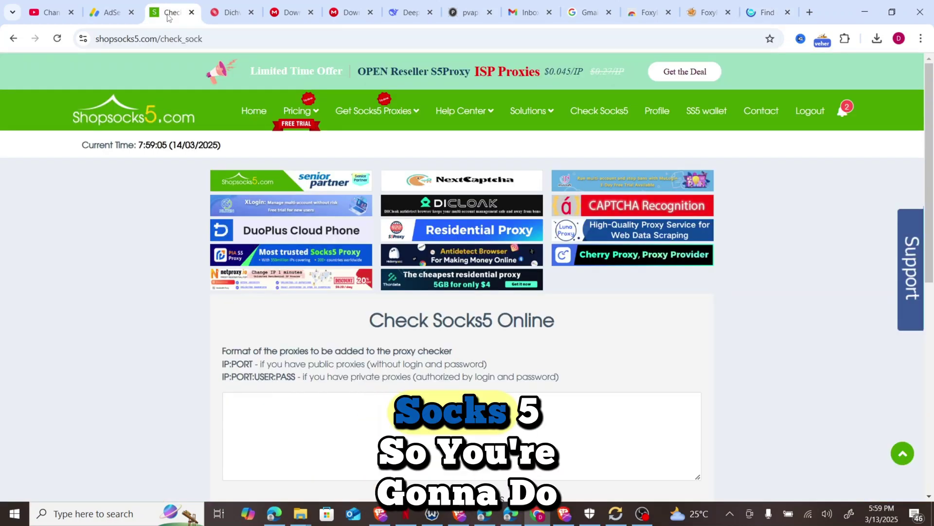
pyautogui.moveTo(477, 120)
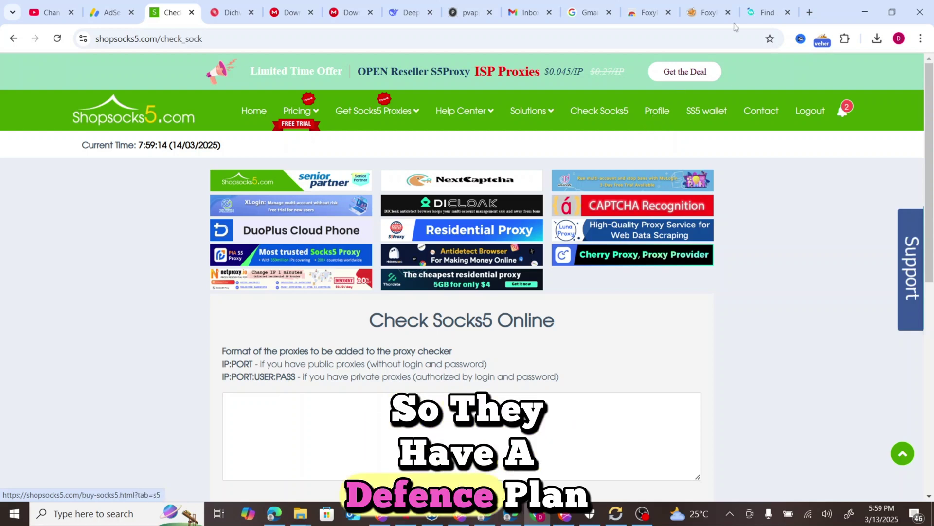
pyautogui.moveTo(296, 112)
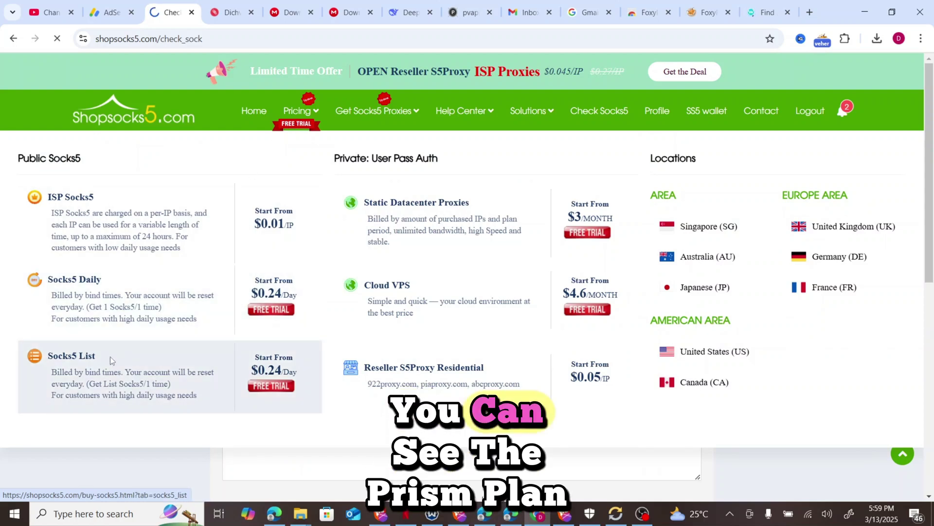
pyautogui.click(110, 359)
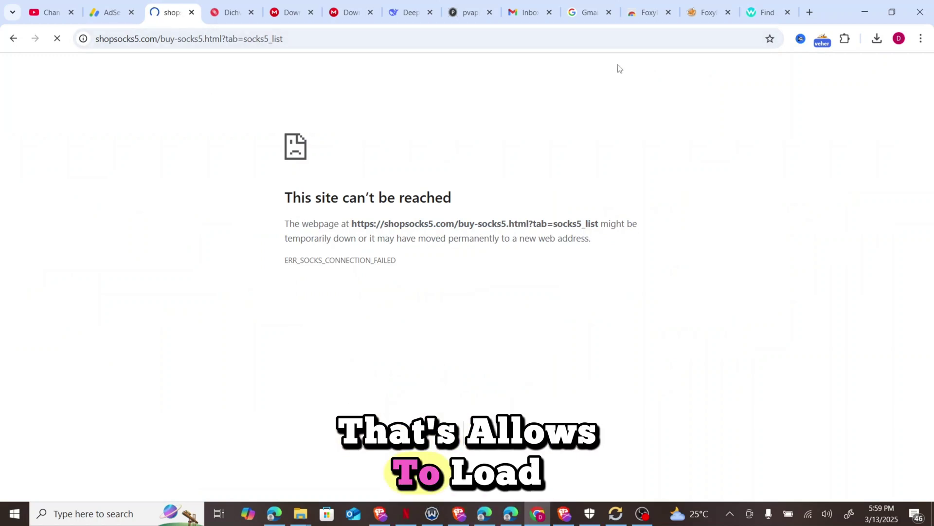
# Check the IP address and location details on whoer.net, and compare the address with the forwarded proxy in Dichvusocks Client.
pyautogui.click(783, 6)
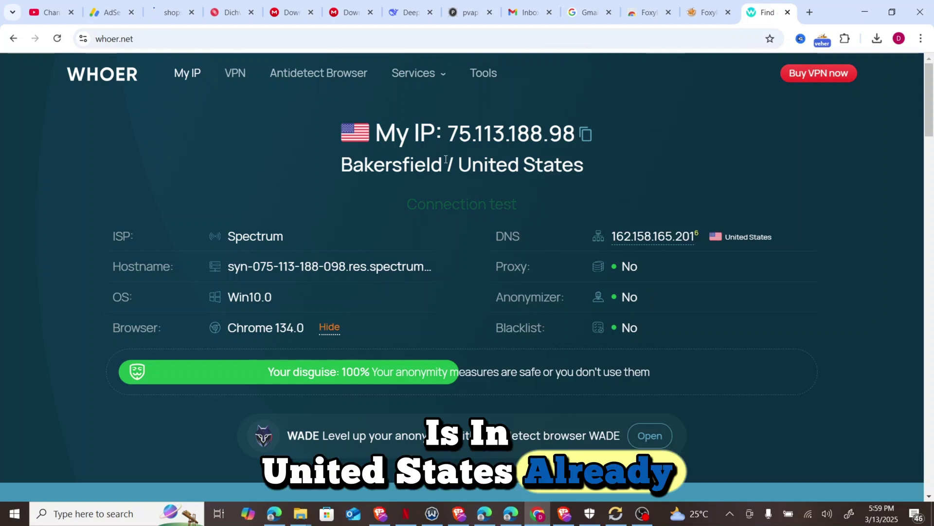
pyautogui.scroll(-10, 524, 230)
pyautogui.scroll(-2, 631, 316)
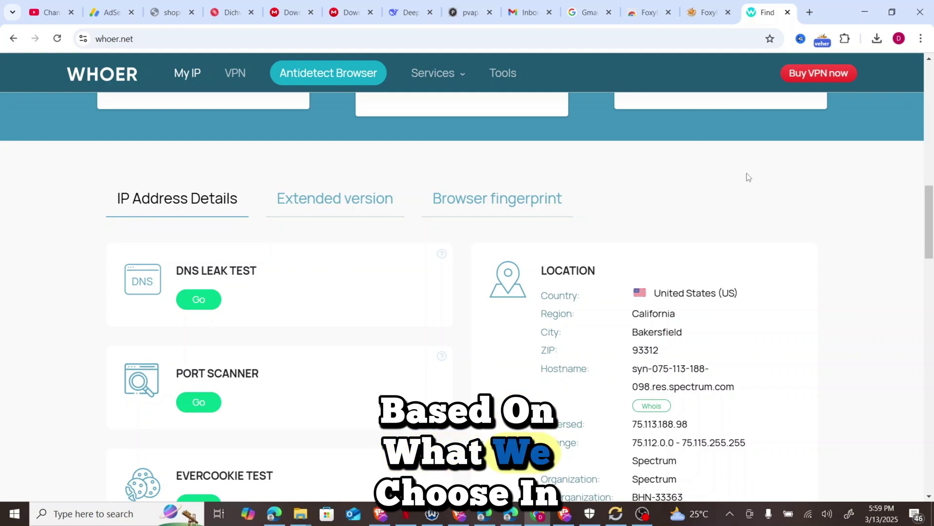
pyautogui.scroll(15, 748, 177)
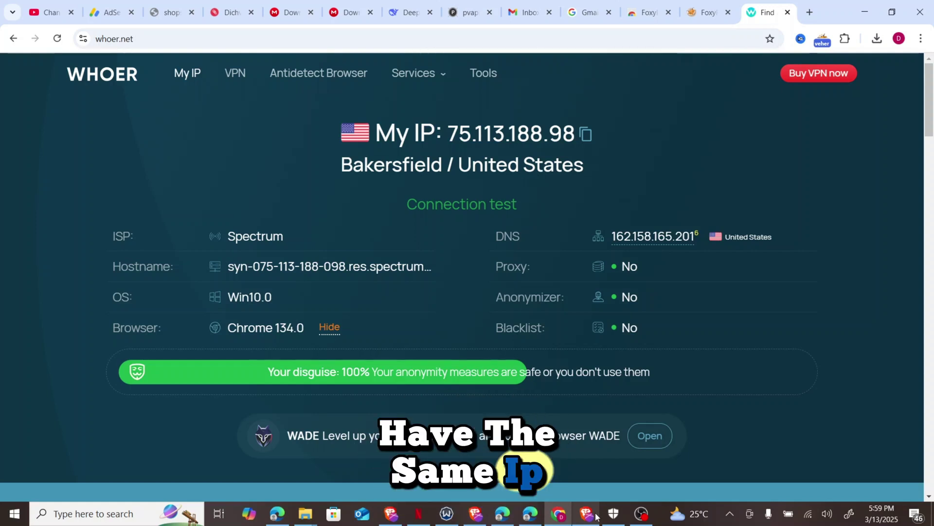
pyautogui.doubleClick(511, 134)
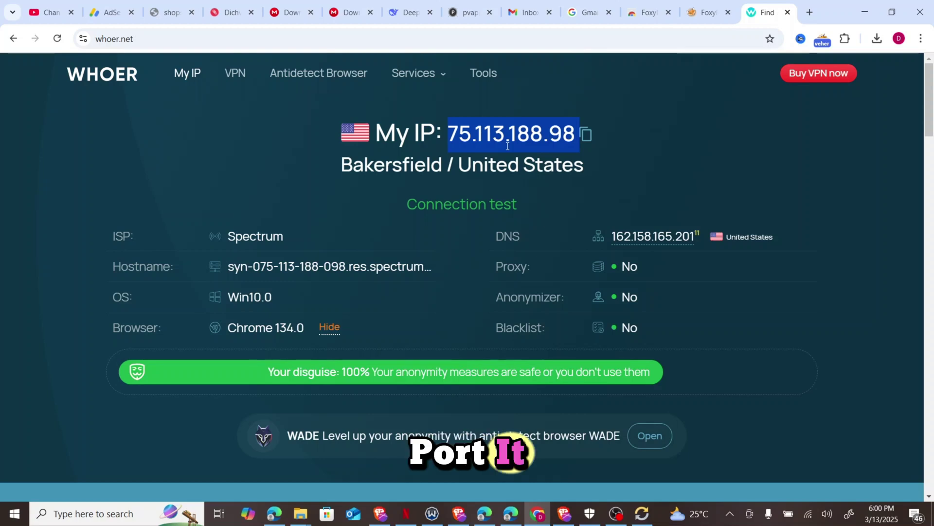
pyautogui.hotkey('alt', 'Tab')
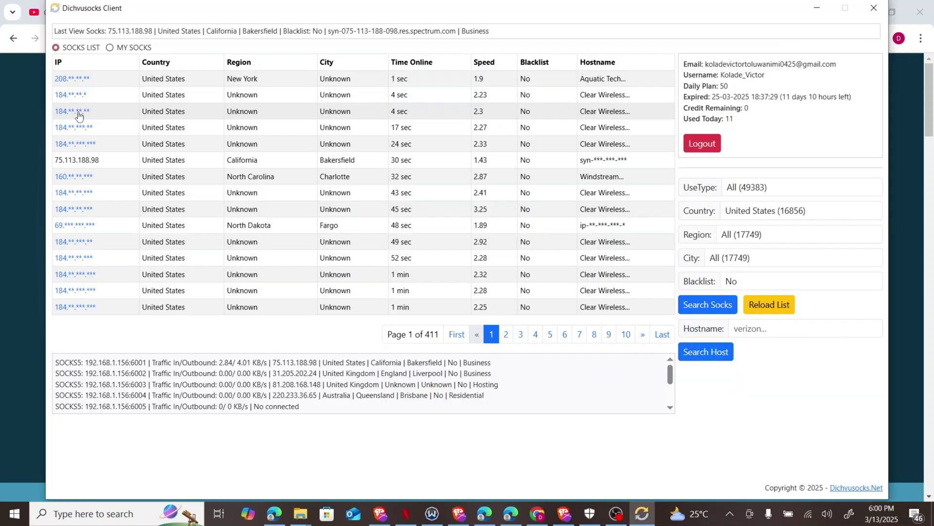